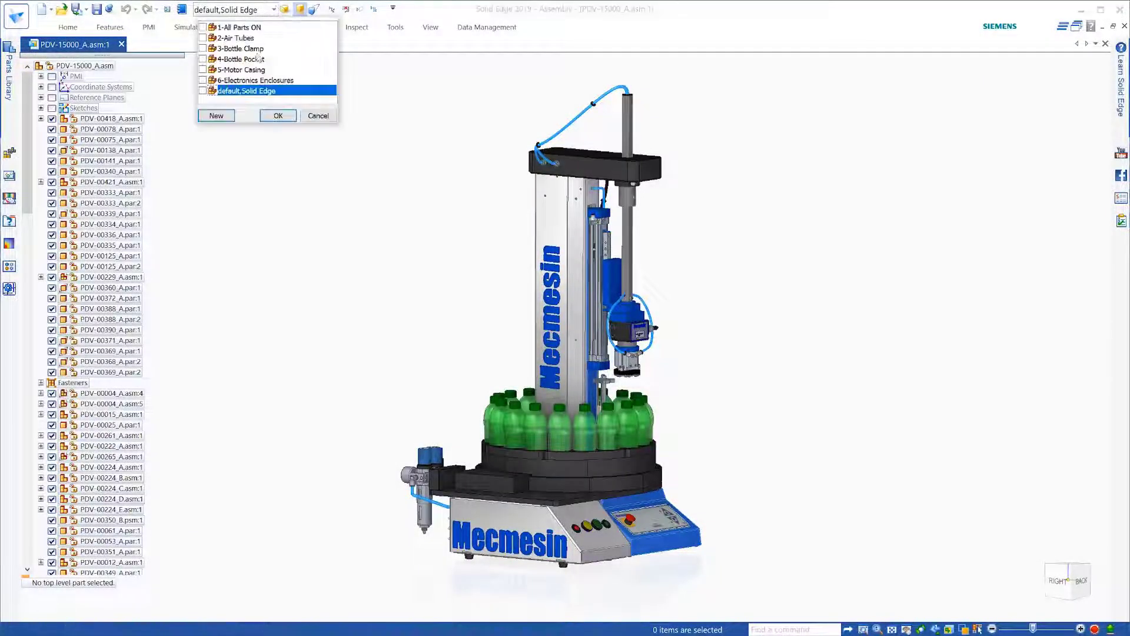
Apply the 5-Motor Casing display configuration and make all of its displayed components use their simplified part versions.
{"action": "left_click", "coordinate": [252, 70]}
{"action": "left_click", "coordinate": [277, 116]}
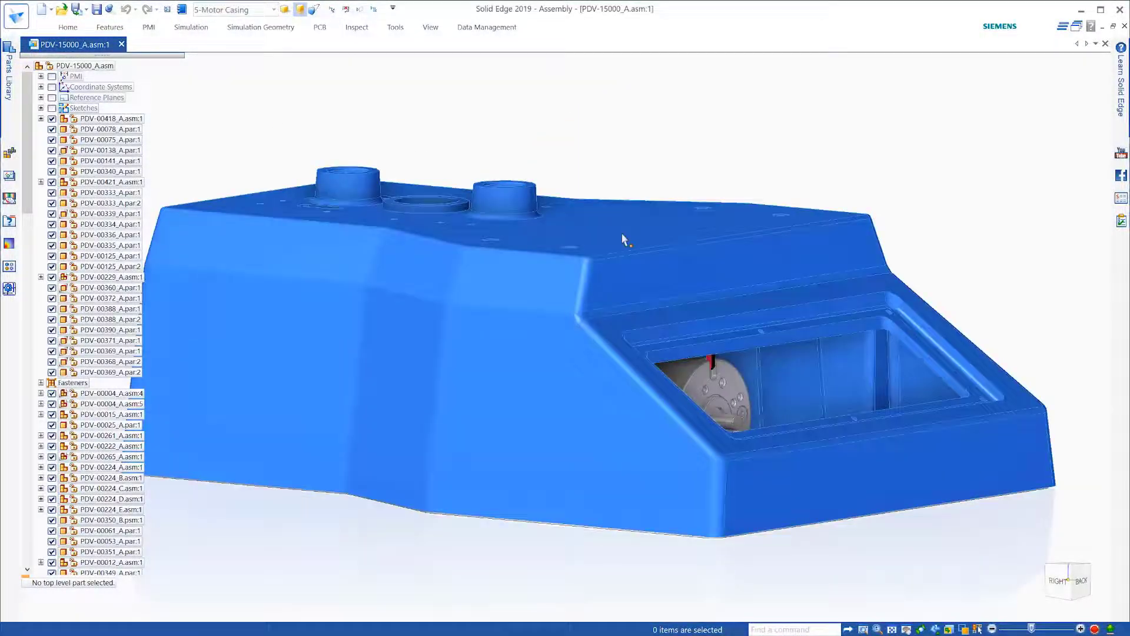
{"action": "middle_click_drag", "start_coordinate": [639, 300], "coordinate": [642, 364]}
{"action": "left_click_drag", "start_coordinate": [304, 68], "coordinate": [988, 595]}
{"action": "right_click", "coordinate": [719, 159]}
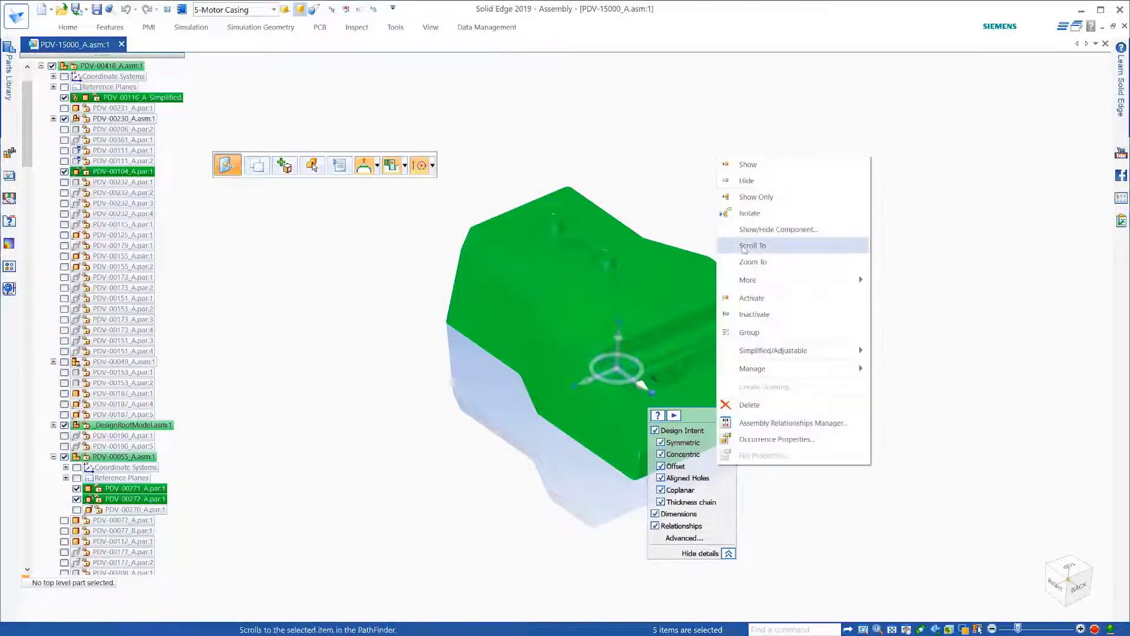
{"action": "mouse_move", "coordinate": [755, 349]}
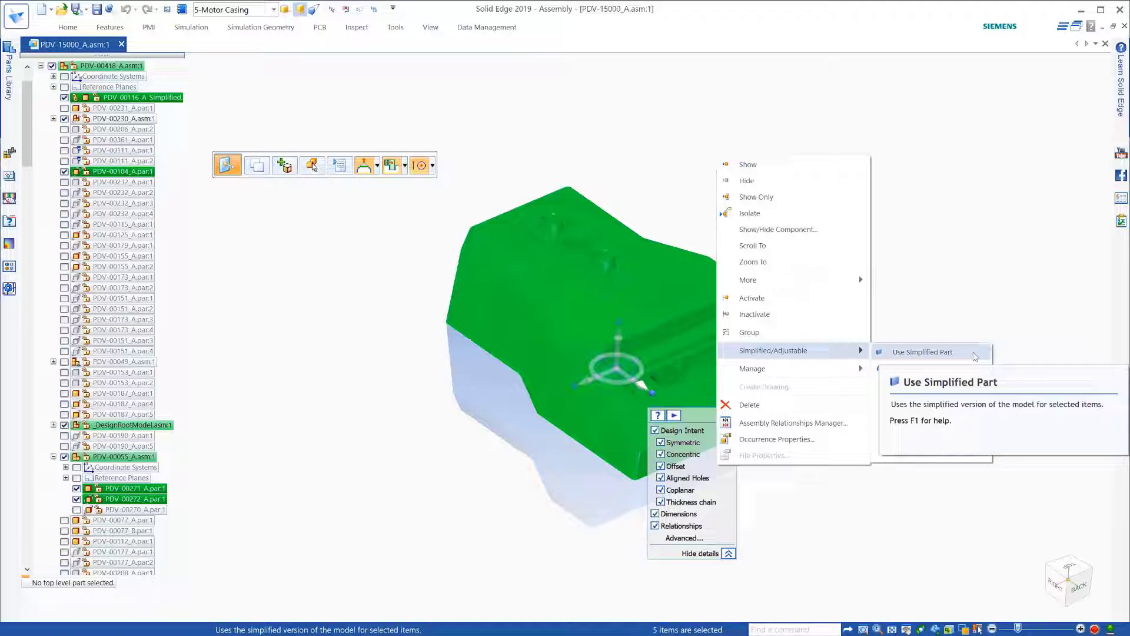
{"action": "left_click", "coordinate": [921, 352]}
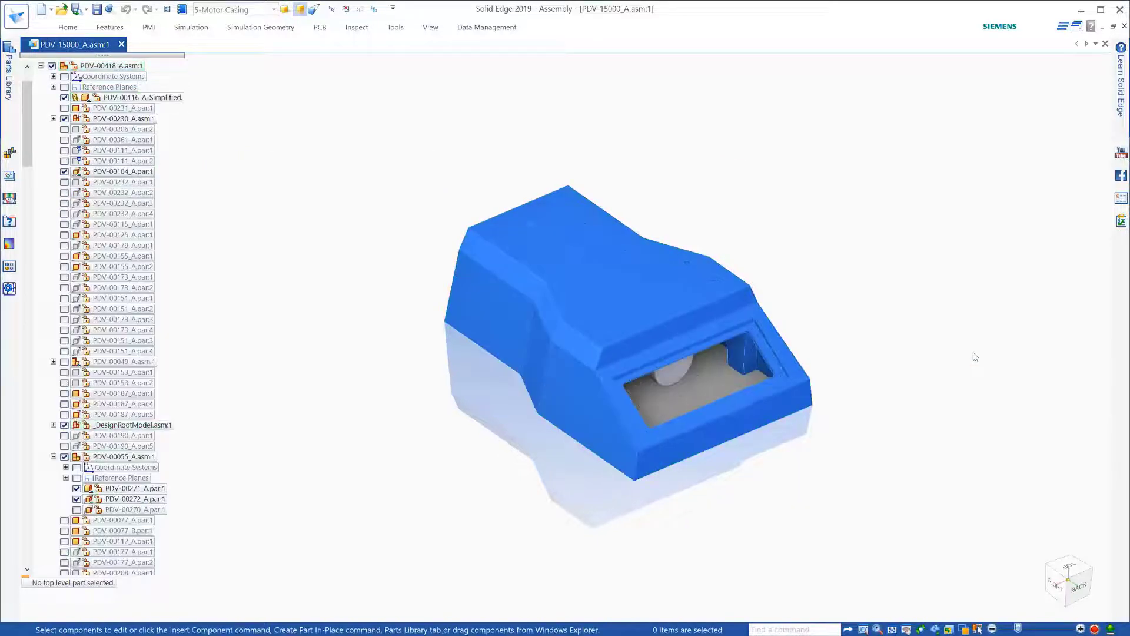
Hide the base plate PDV-00104_A.par:1 to expose the motor and circuit board from the underside of the casing.
{"action": "middle_click_drag", "start_coordinate": [648, 236], "coordinate": [596, 170]}
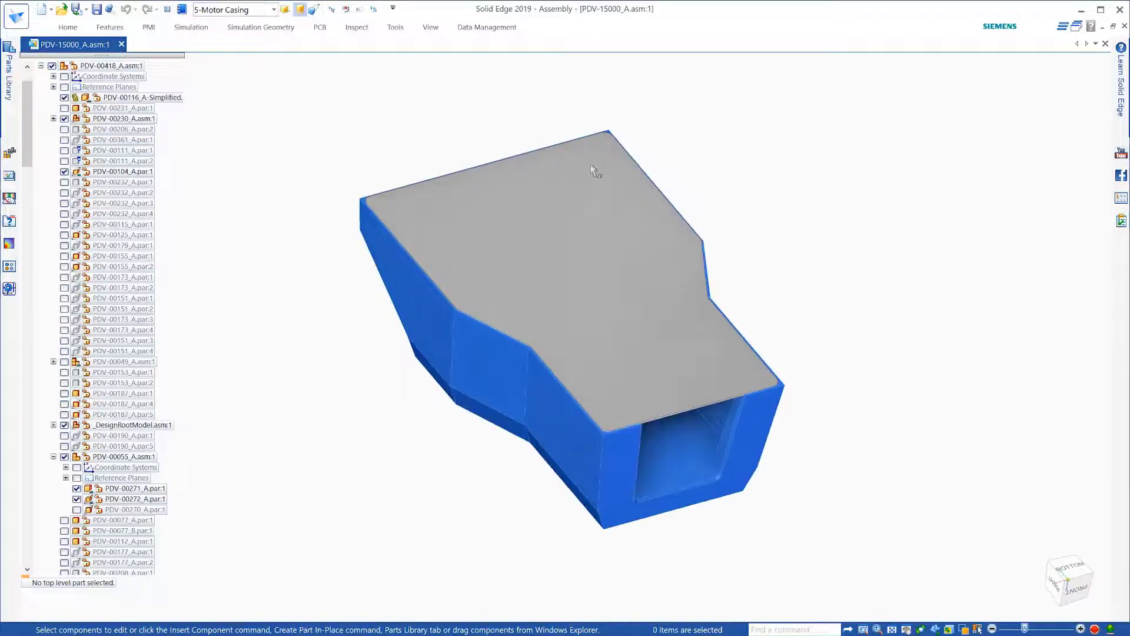
{"action": "left_click", "coordinate": [65, 172]}
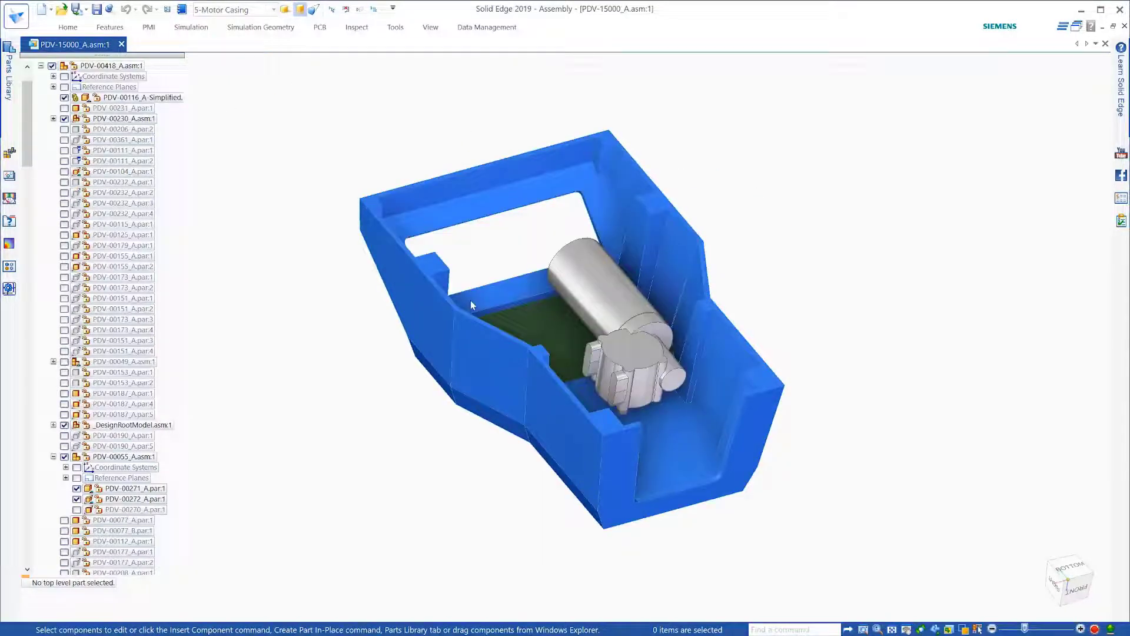
{"action": "middle_click_drag", "start_coordinate": [470, 302], "coordinate": [375, 303]}
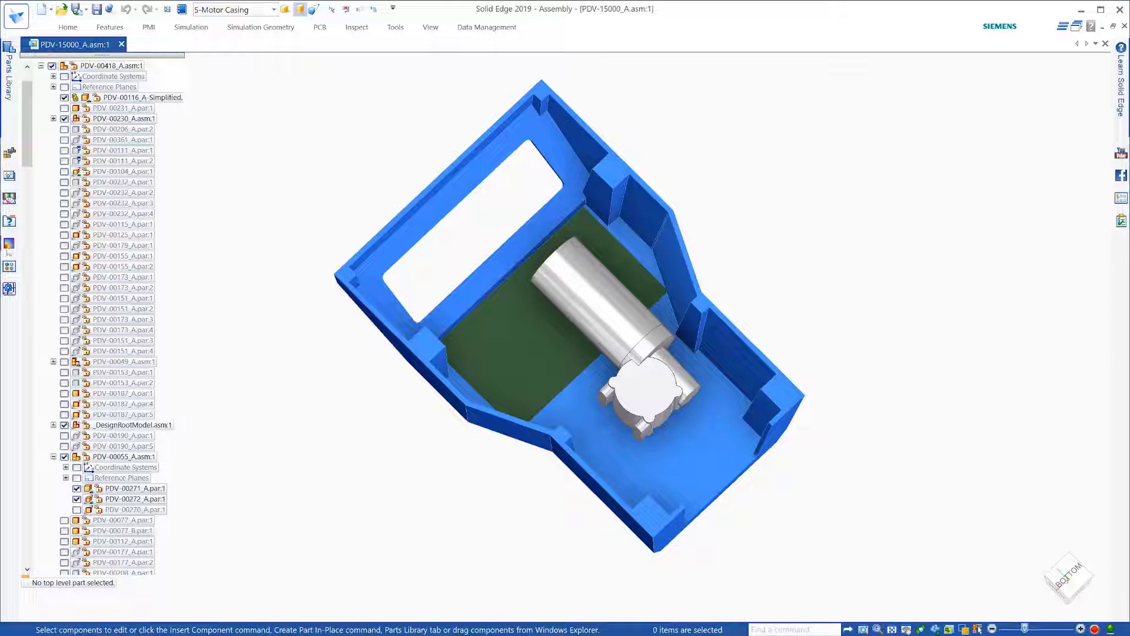
Examine the loads of Heat Transfer Study 1, showing its heat generation symbols on the model and hiding them again.
{"action": "left_click", "coordinate": [10, 246]}
{"action": "left_click", "coordinate": [133, 41]}
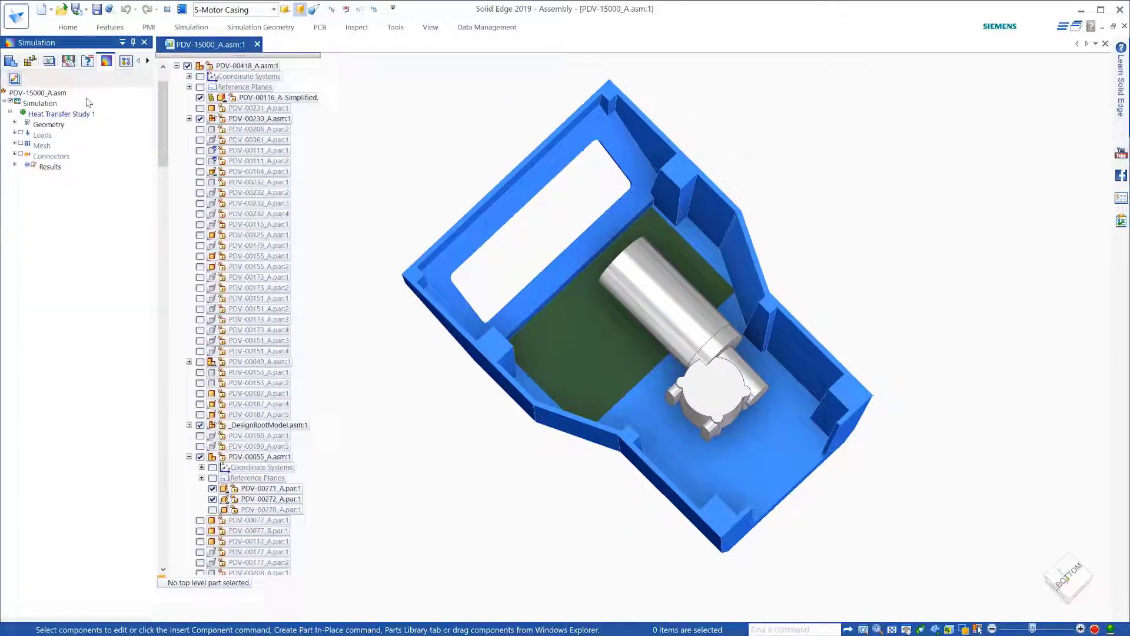
{"action": "left_click", "coordinate": [25, 143]}
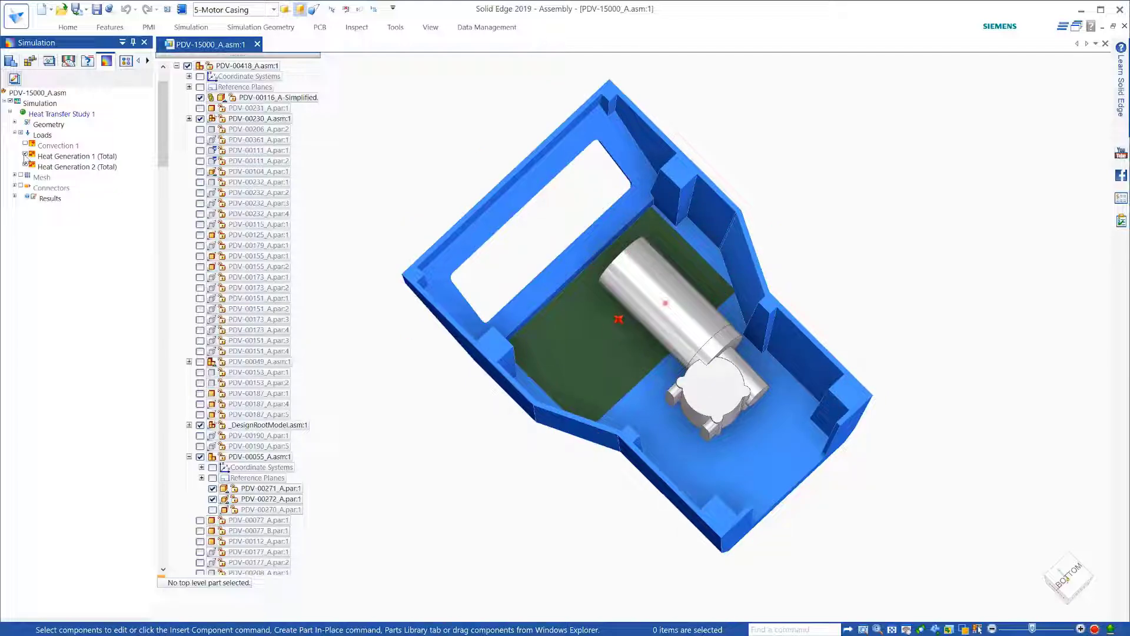
{"action": "left_click", "coordinate": [26, 166]}
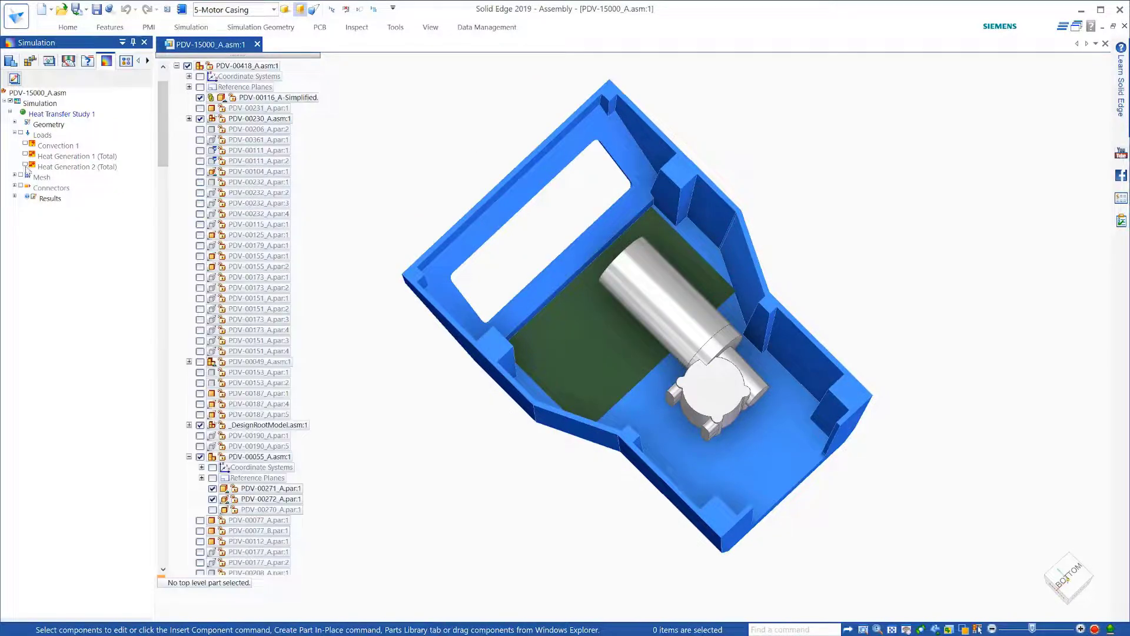
Open the simulation results of Heat Transfer Study 1 and inspect the temperature contour on the casing assembly.
{"action": "left_click", "coordinate": [190, 25]}
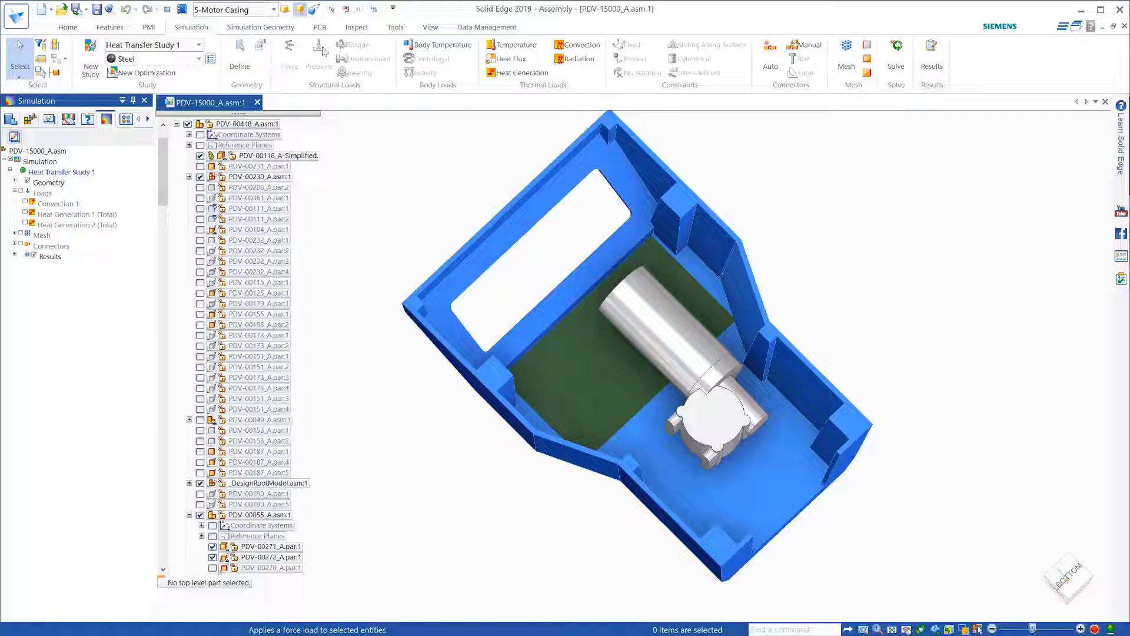
{"action": "left_click", "coordinate": [929, 59]}
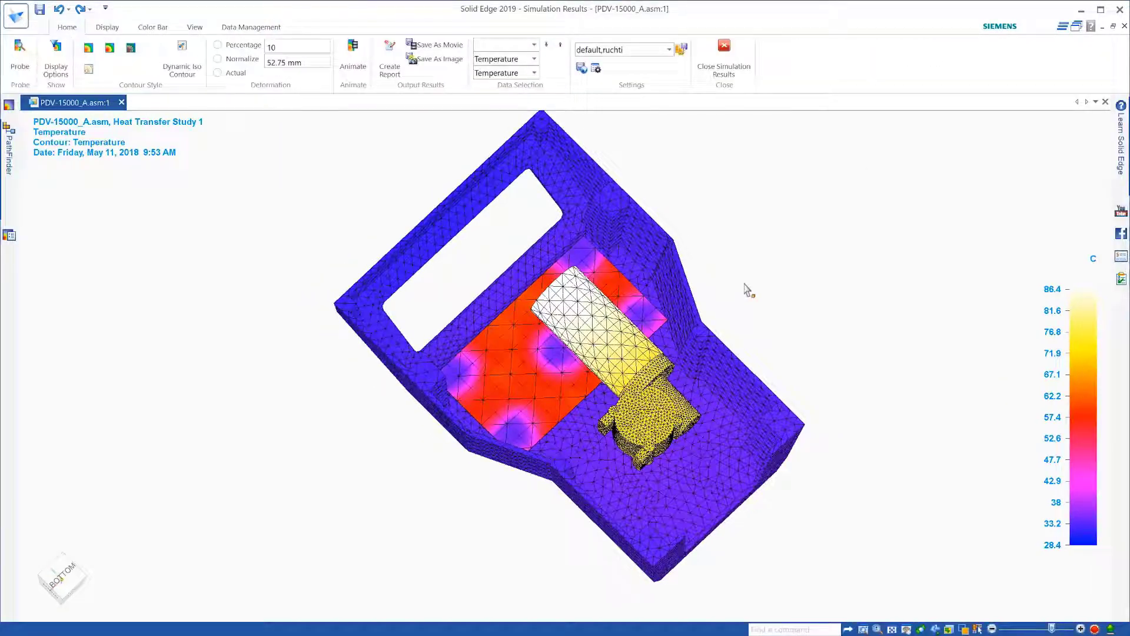
{"action": "middle_click_drag", "start_coordinate": [745, 288], "coordinate": [748, 277]}
Probe the temperature at one node on the motor cylinder and one node on the circuit board, placing both labels.
{"action": "left_click", "coordinate": [20, 56]}
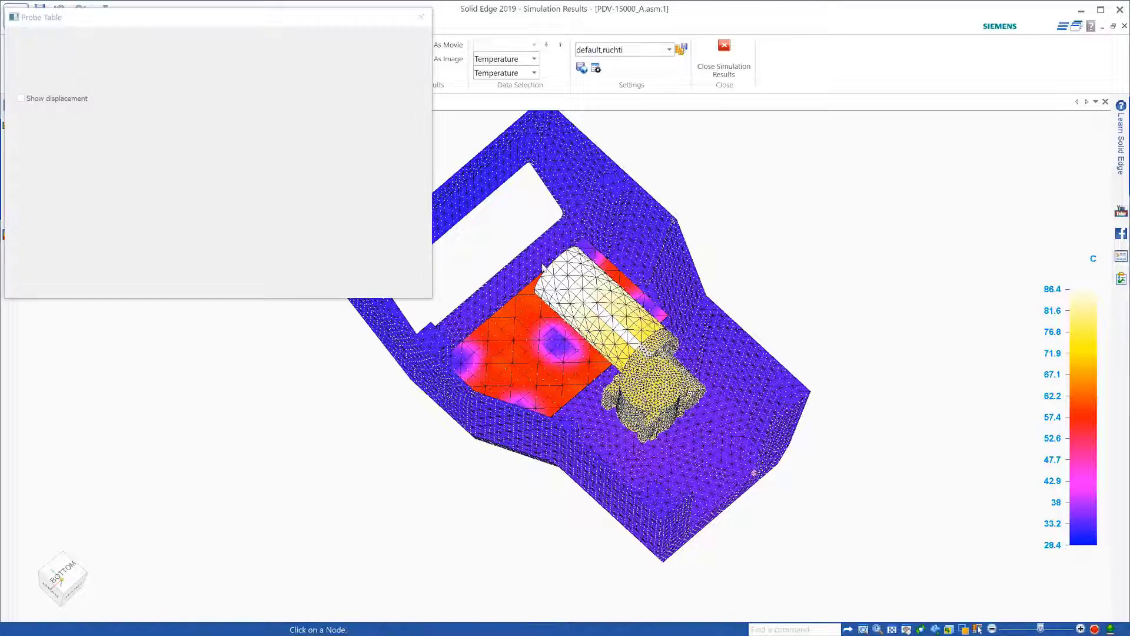
{"action": "left_click", "coordinate": [555, 270]}
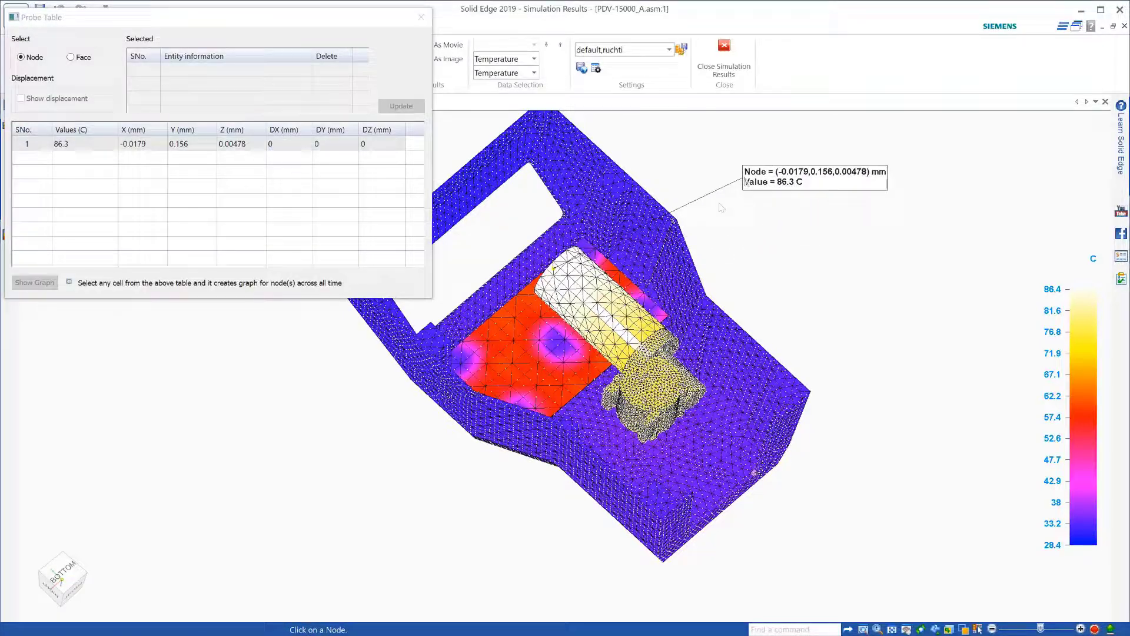
{"action": "left_click", "coordinate": [262, 456]}
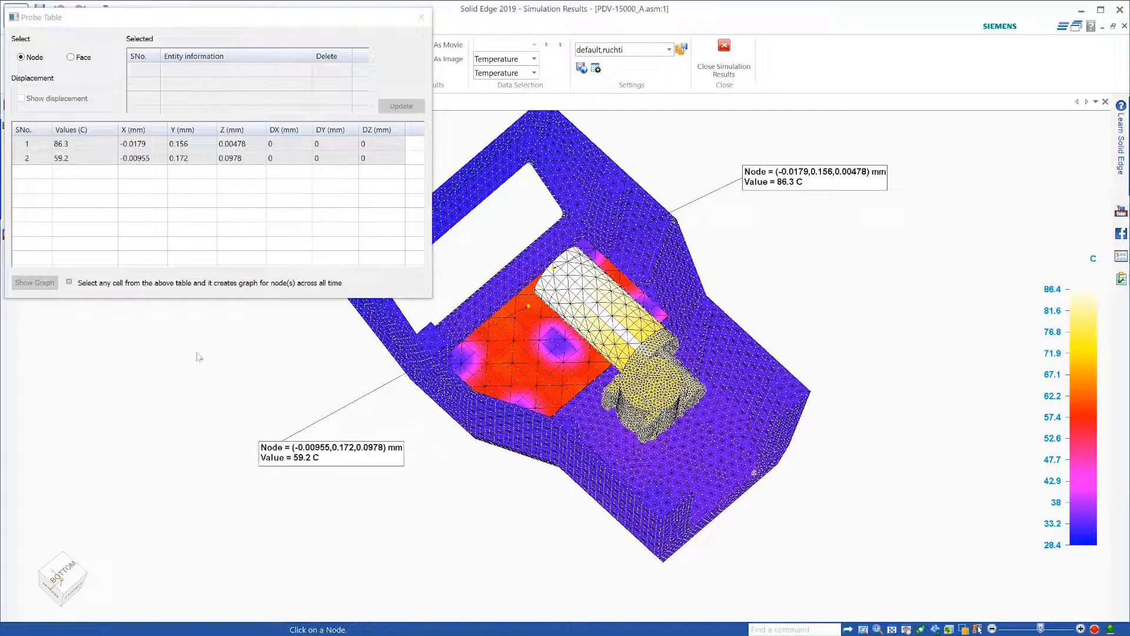
Switch the probe selection to faces and list the temperatures of all nodes on the circuit board face.
{"action": "left_click", "coordinate": [70, 57]}
{"action": "left_click", "coordinate": [600, 332]}
{"action": "left_click", "coordinate": [392, 105]}
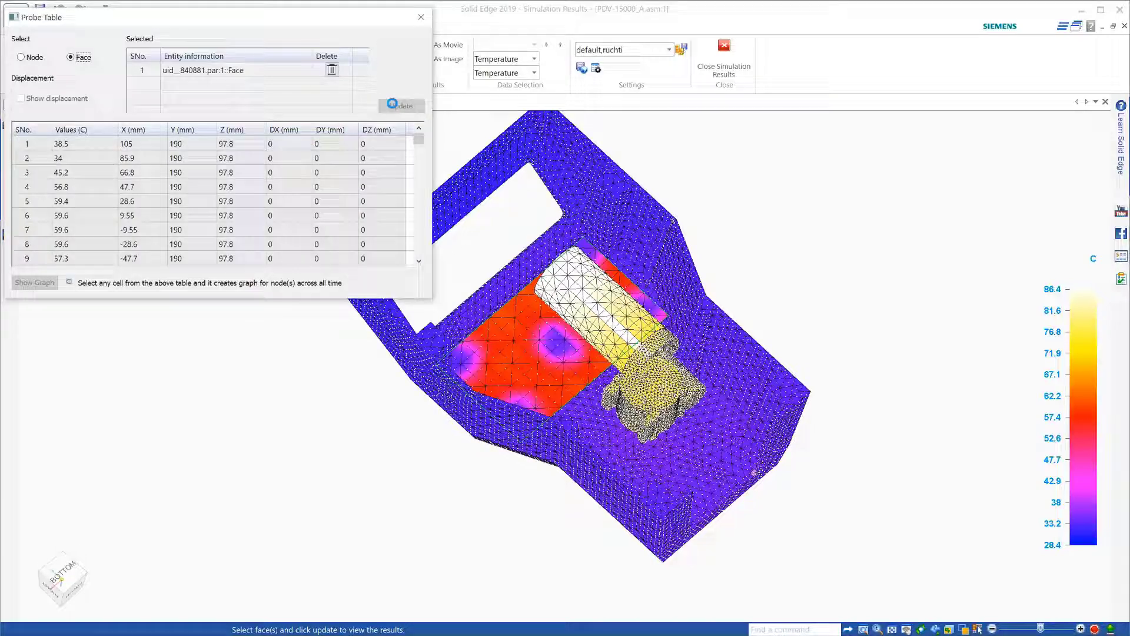
{"action": "left_click", "coordinate": [83, 130]}
{"action": "right_click", "coordinate": [88, 130]}
{"action": "left_click", "coordinate": [252, 220]}
{"action": "left_click", "coordinate": [81, 144]}
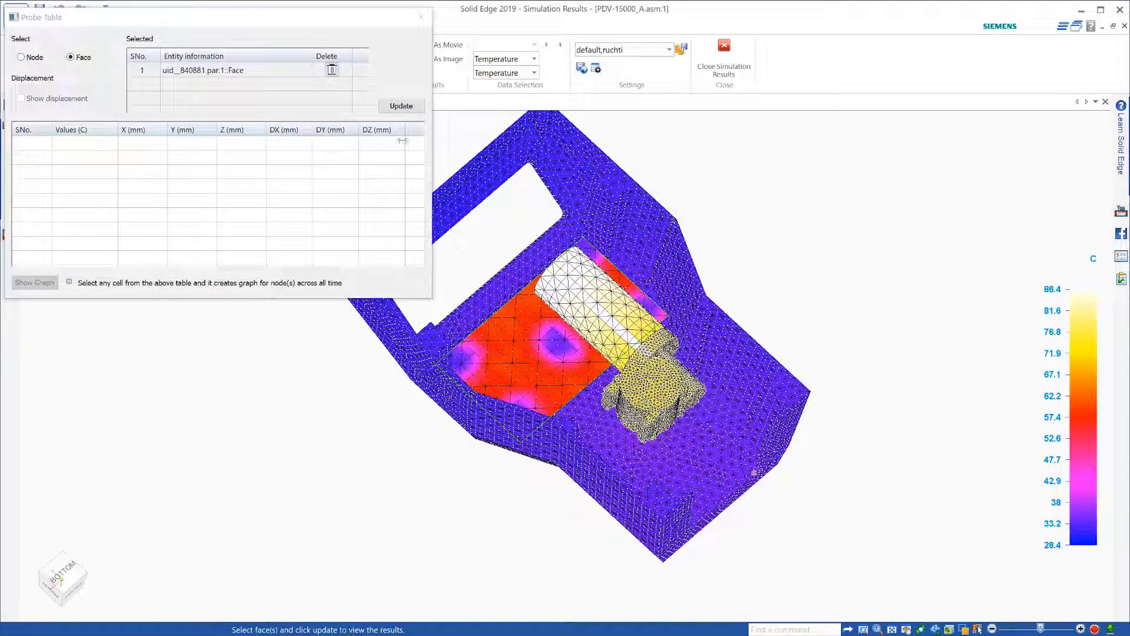
{"action": "left_click", "coordinate": [393, 105]}
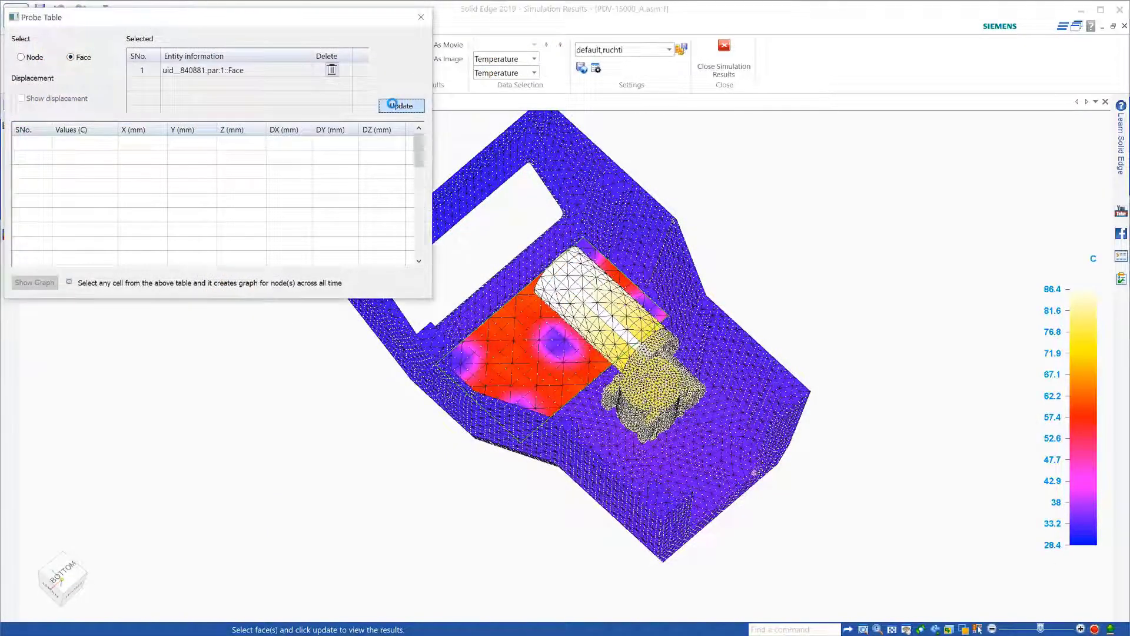
Sort the probed temperatures in descending order, locate the hottest node, and close the probe table.
{"action": "right_click", "coordinate": [96, 137]}
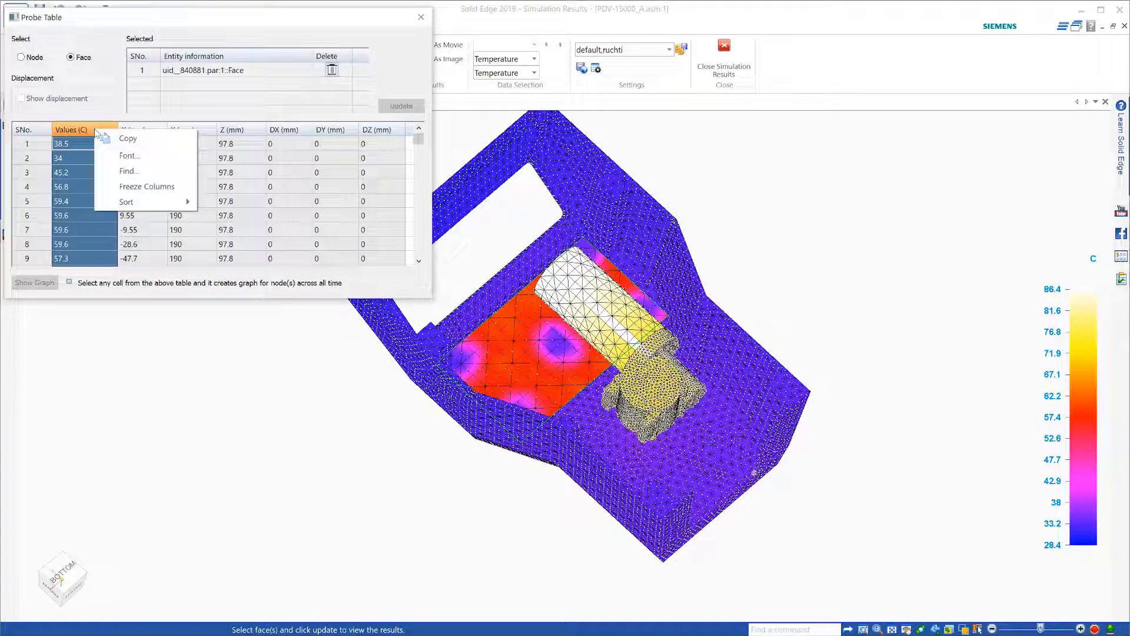
{"action": "mouse_move", "coordinate": [115, 204]}
{"action": "left_click", "coordinate": [246, 221]}
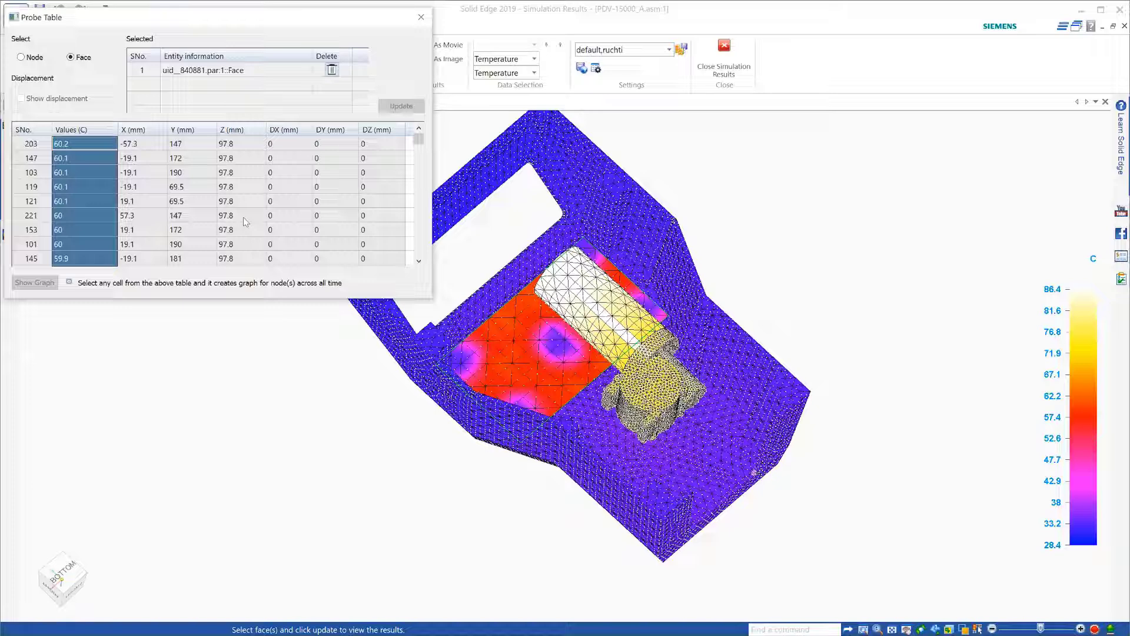
{"action": "left_click", "coordinate": [85, 146]}
{"action": "left_click", "coordinate": [421, 17]}
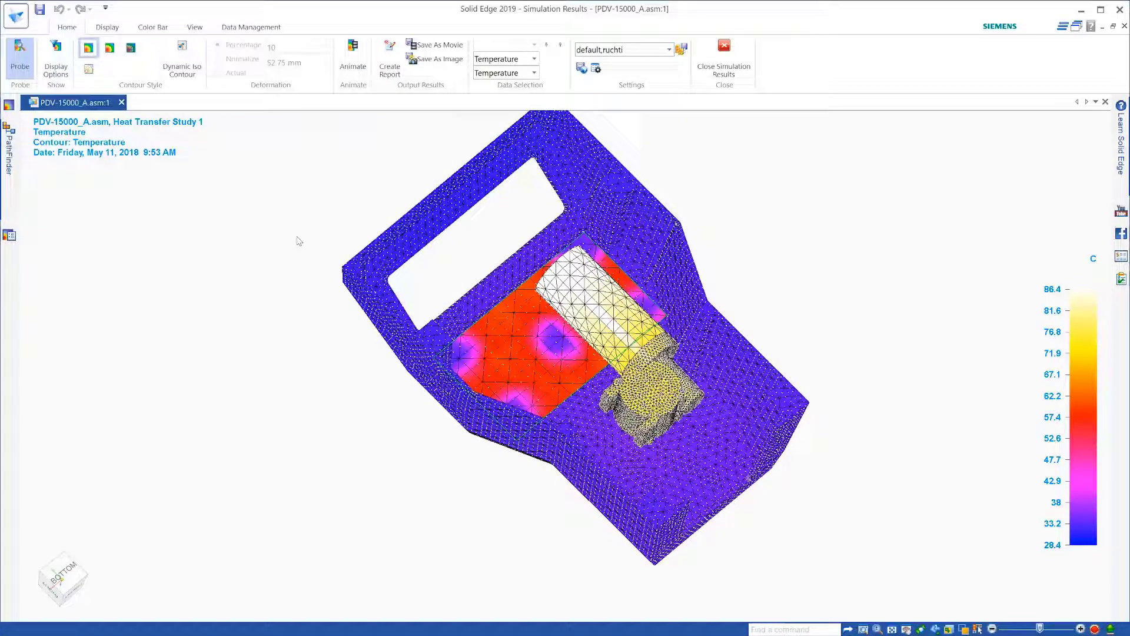
Close the simulation results and duplicate Heat Transfer Study 1 within the simulation tree.
{"action": "left_click", "coordinate": [725, 61]}
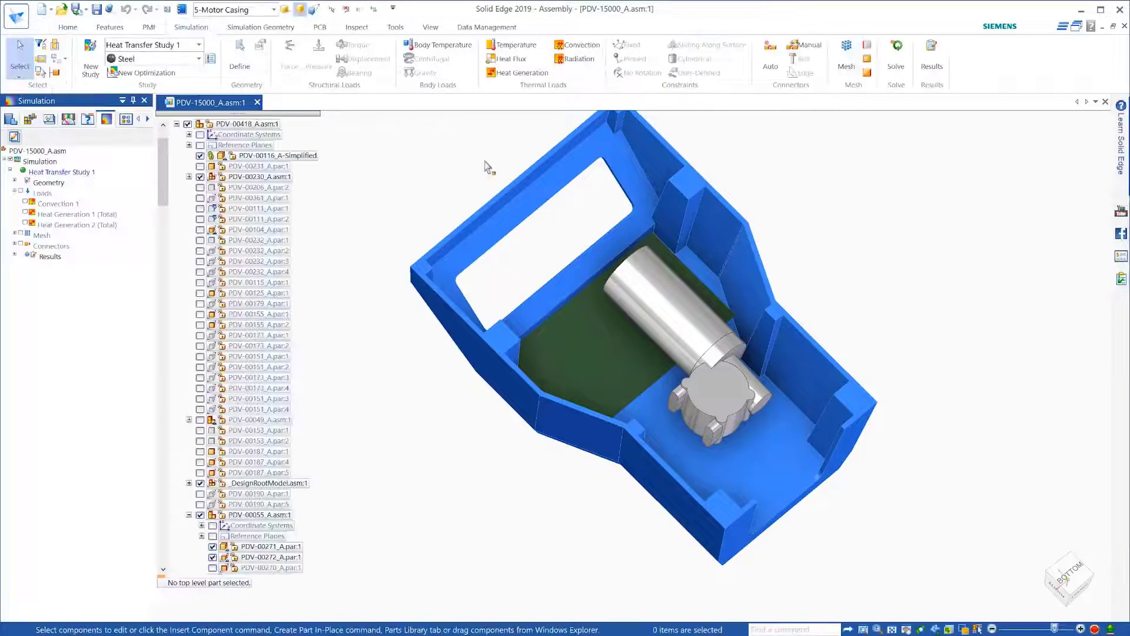
{"action": "right_click", "coordinate": [53, 177]}
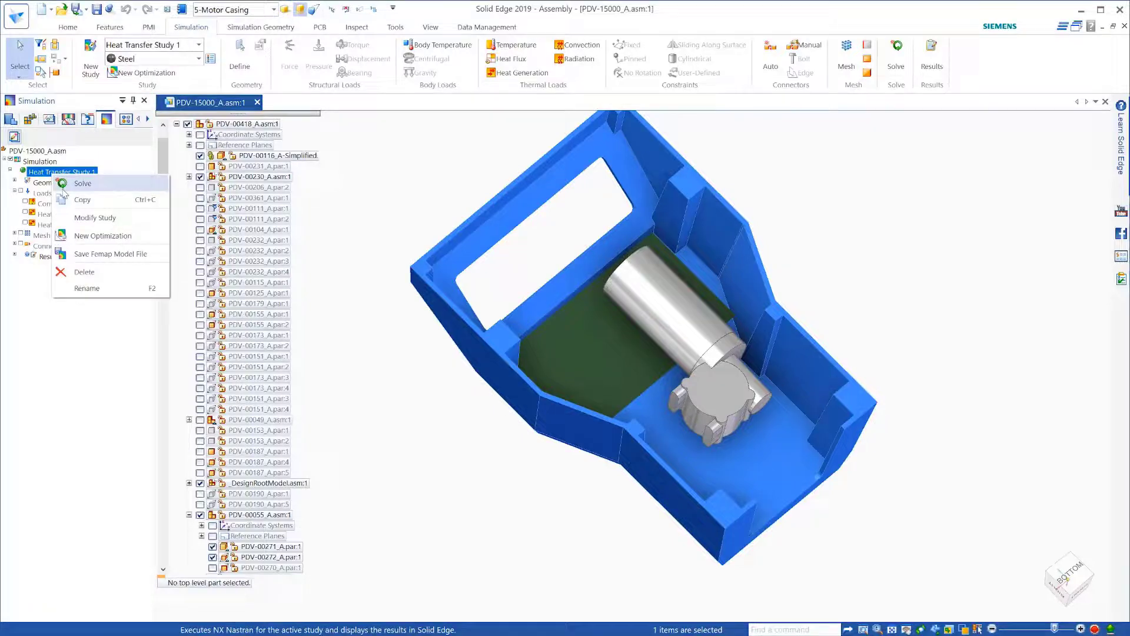
{"action": "left_click", "coordinate": [67, 183]}
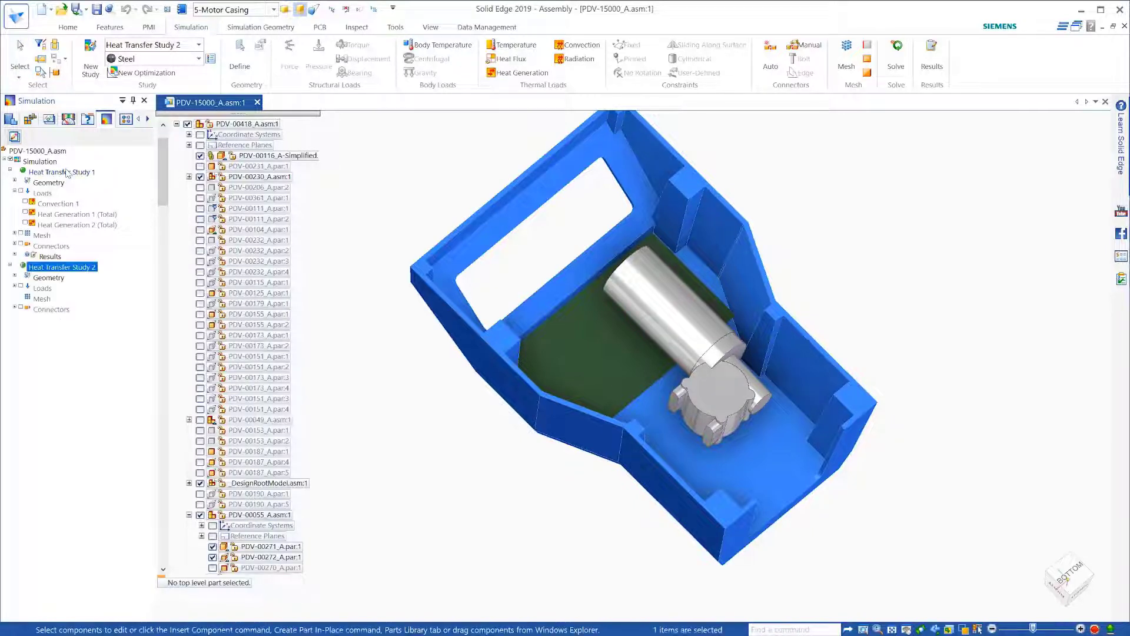
Change the copied study to Transient Heat Transfer with 120 sec end time, 5 sec calculation increment and output step 1, and solve it.
{"action": "right_click", "coordinate": [86, 270]}
{"action": "left_click", "coordinate": [126, 310]}
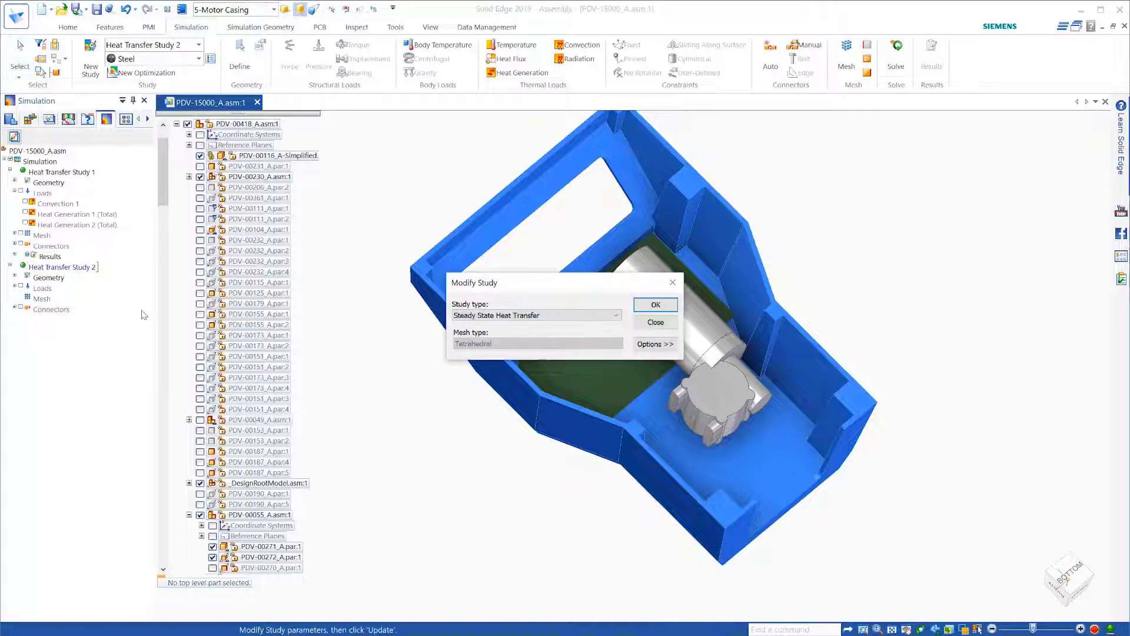
{"action": "left_click", "coordinate": [509, 318]}
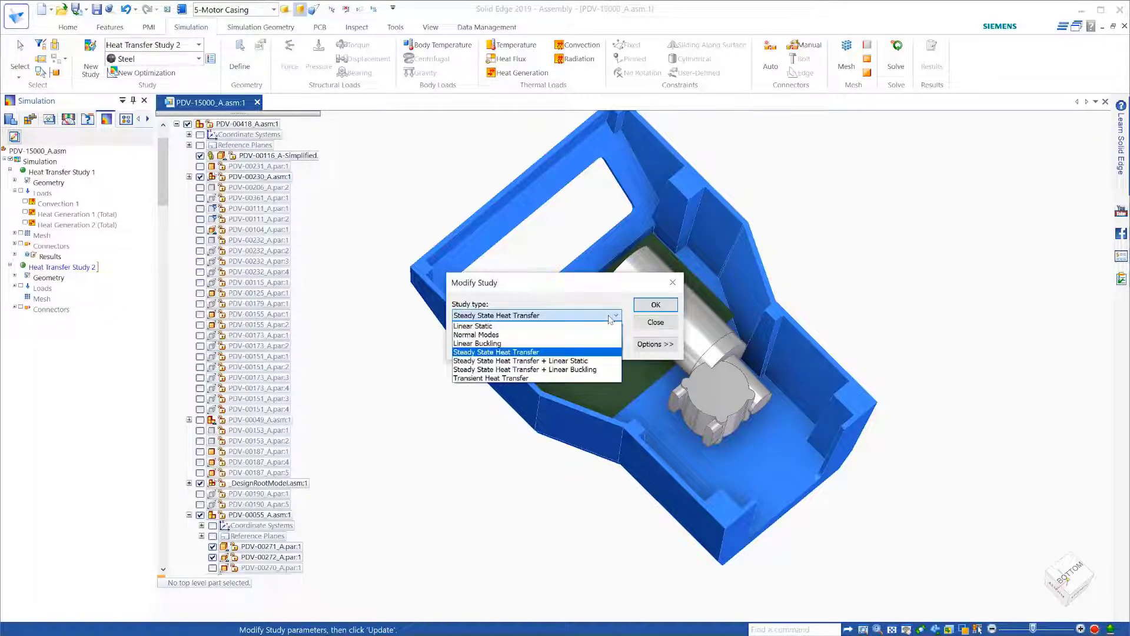
{"action": "left_click", "coordinate": [596, 379]}
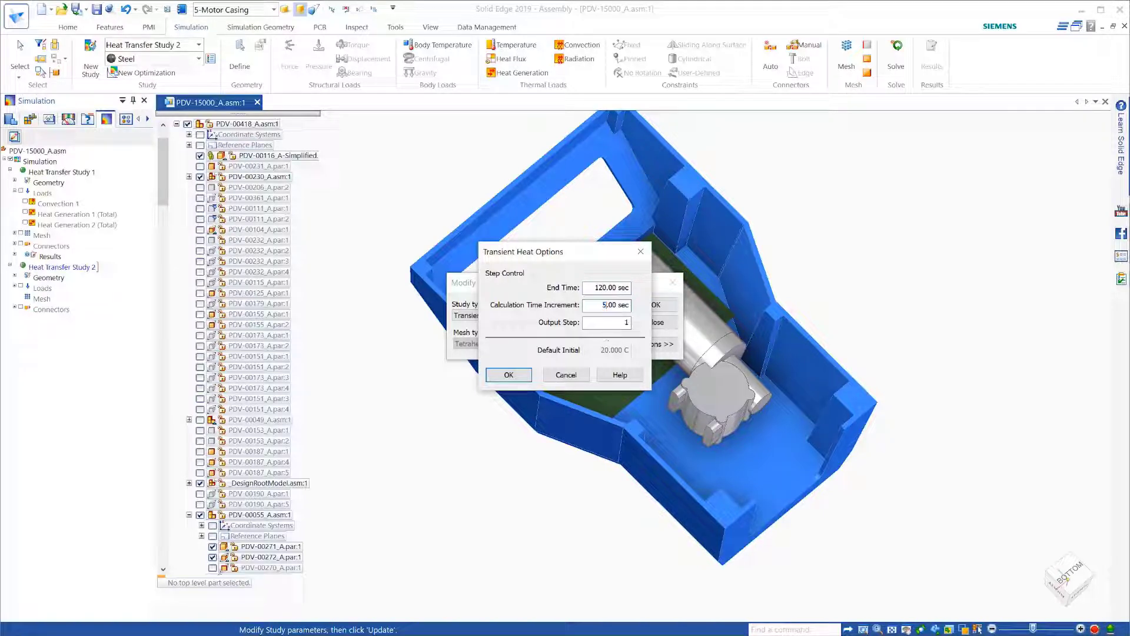
{"action": "left_click", "coordinate": [514, 379]}
{"action": "left_click", "coordinate": [655, 305]}
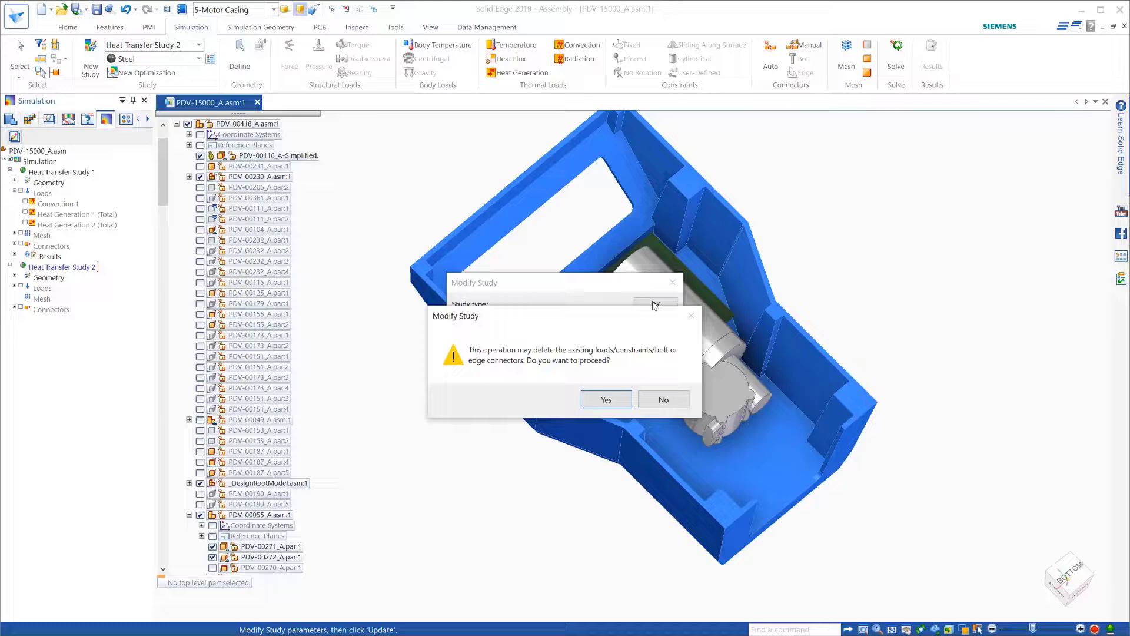
{"action": "left_click", "coordinate": [606, 399]}
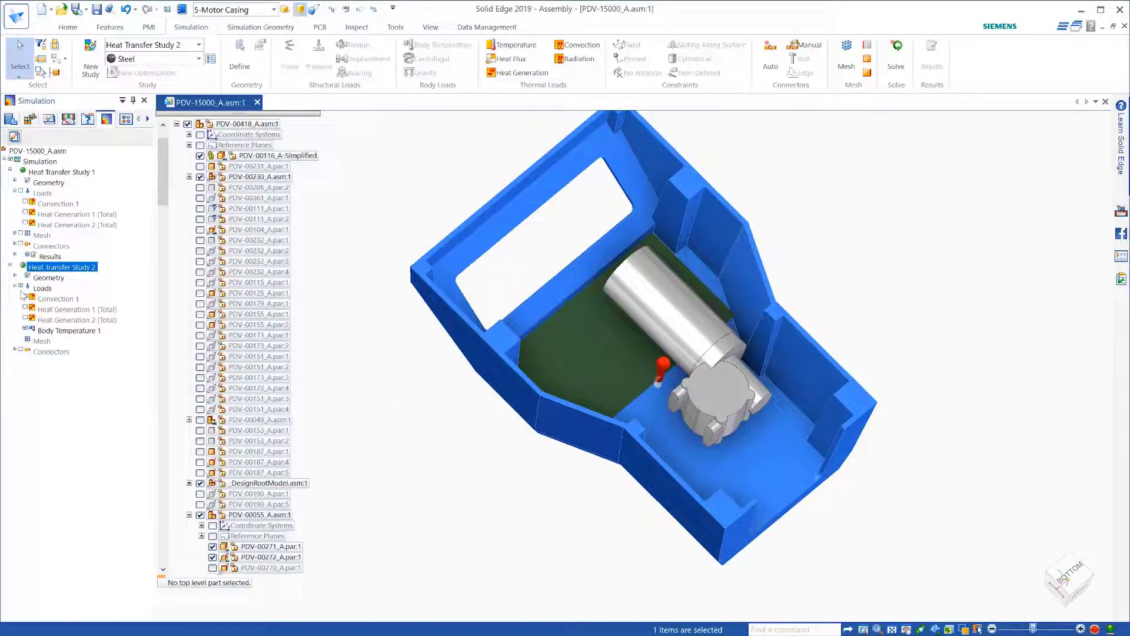
{"action": "left_click", "coordinate": [896, 53]}
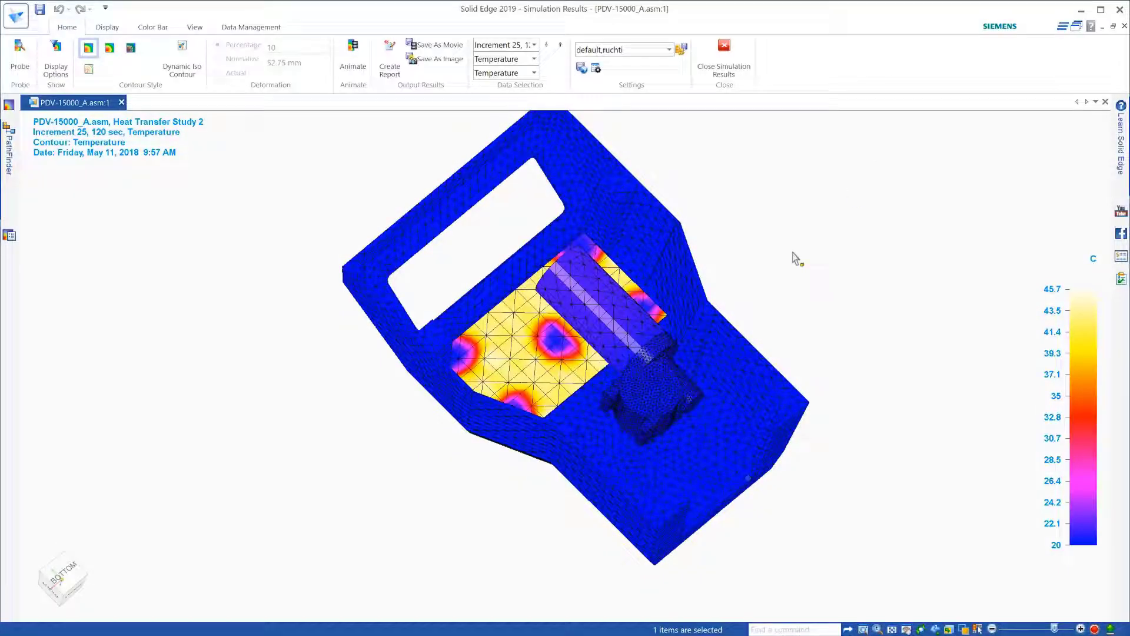
Probe the circuit board face in the transient results to list the temperatures of all its nodes.
{"action": "left_click", "coordinate": [20, 66]}
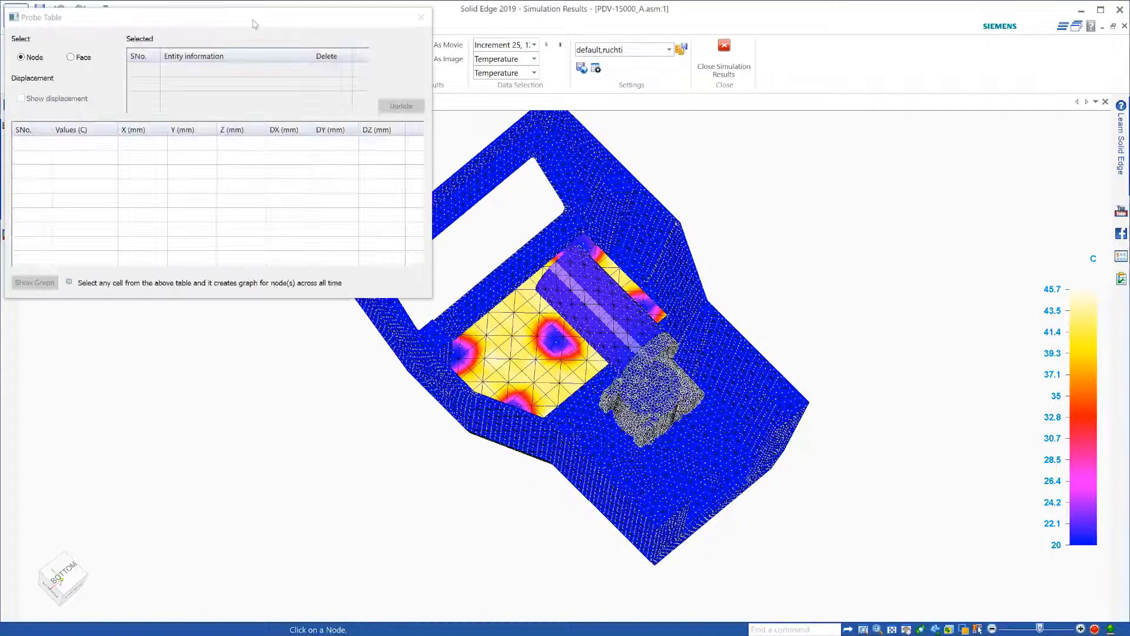
{"action": "left_click", "coordinate": [71, 58]}
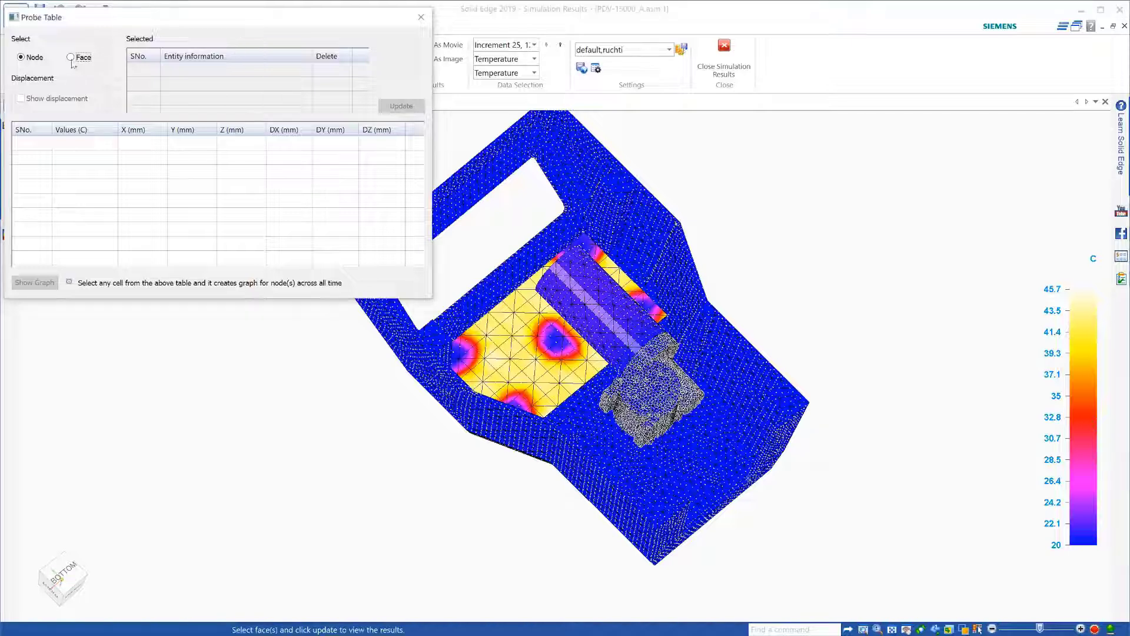
{"action": "left_click", "coordinate": [523, 345]}
{"action": "left_click", "coordinate": [385, 107]}
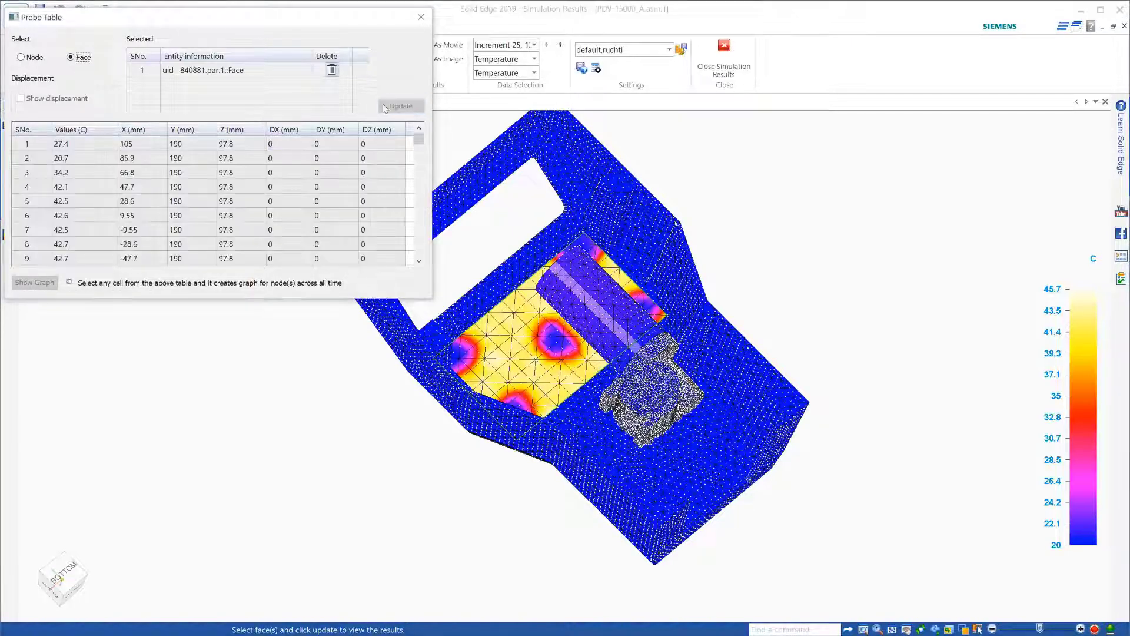
Sort the transient probe temperatures in descending order and locate the hottest node on the circuit board.
{"action": "left_click", "coordinate": [70, 129]}
{"action": "right_click", "coordinate": [78, 131]}
{"action": "mouse_move", "coordinate": [112, 203]}
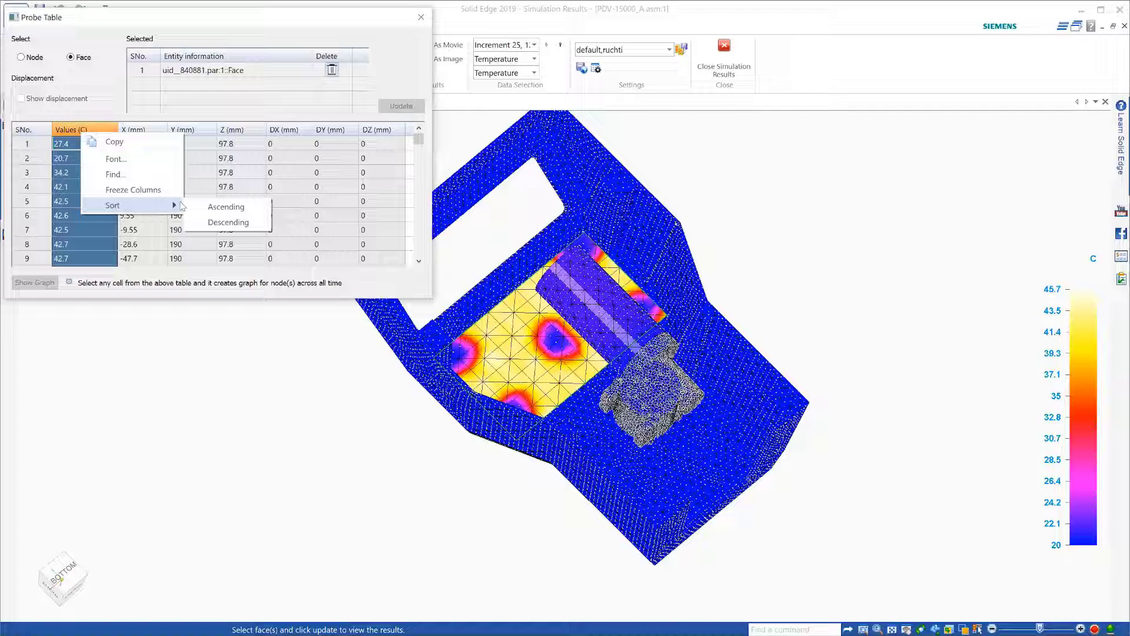
{"action": "left_click", "coordinate": [203, 223]}
{"action": "left_click", "coordinate": [100, 151]}
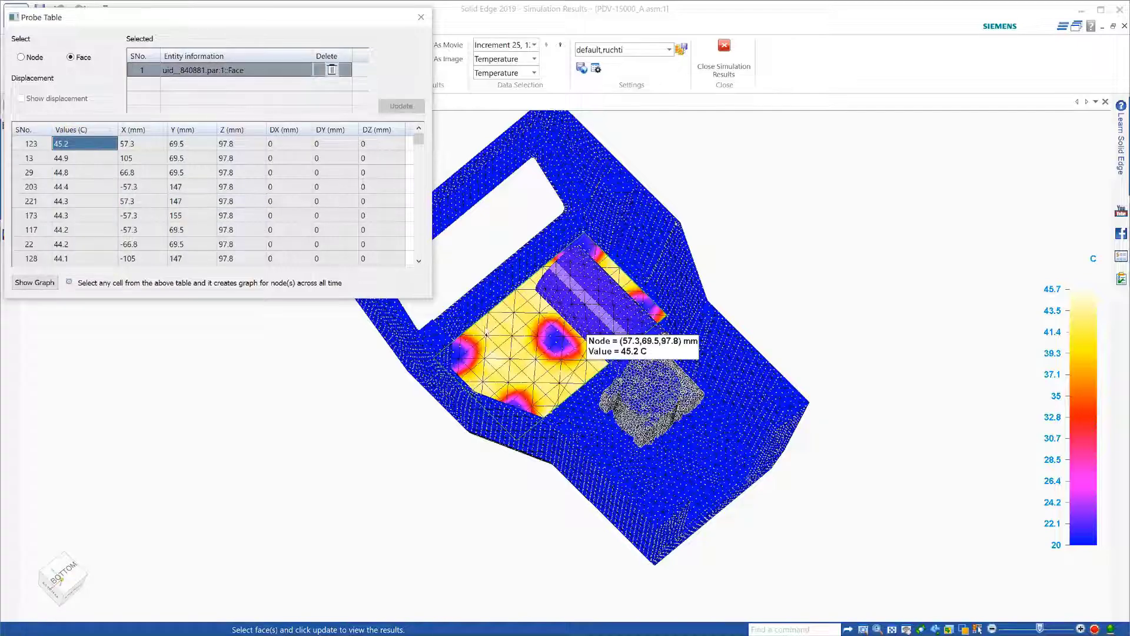
Graph temperature over time for the hottest and coolest circuit board nodes, and close the graph and probe table.
{"action": "middle_click_drag", "start_coordinate": [485, 334], "coordinate": [519, 422]}
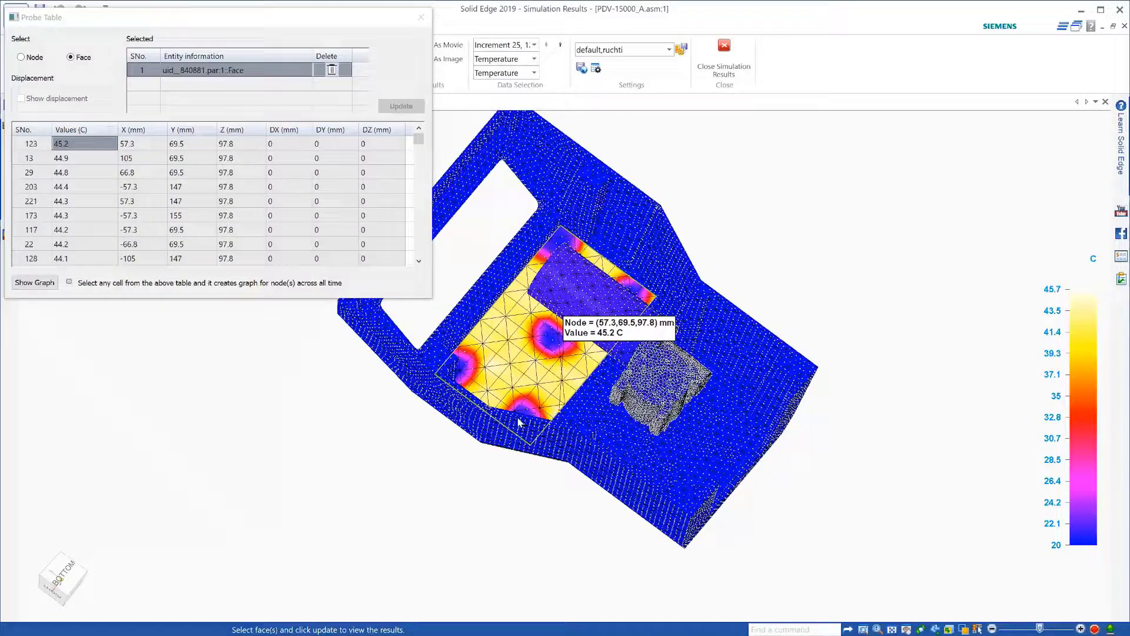
{"action": "scroll", "coordinate": [143, 177], "scroll_direction": "down", "scroll_amount": 20}
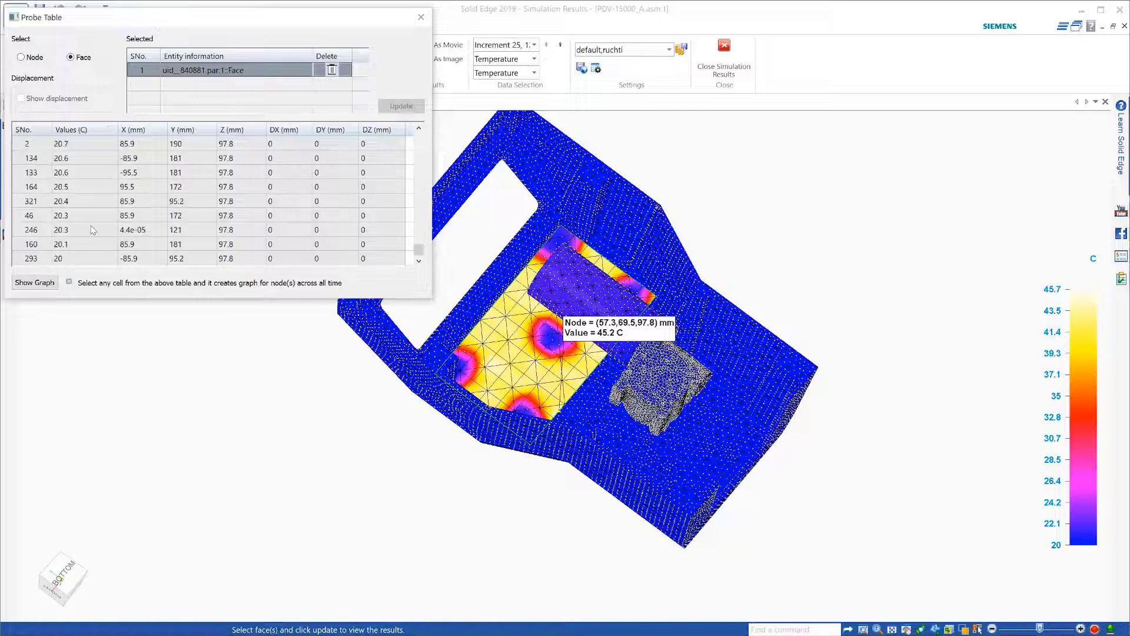
{"action": "left_click", "coordinate": [76, 259]}
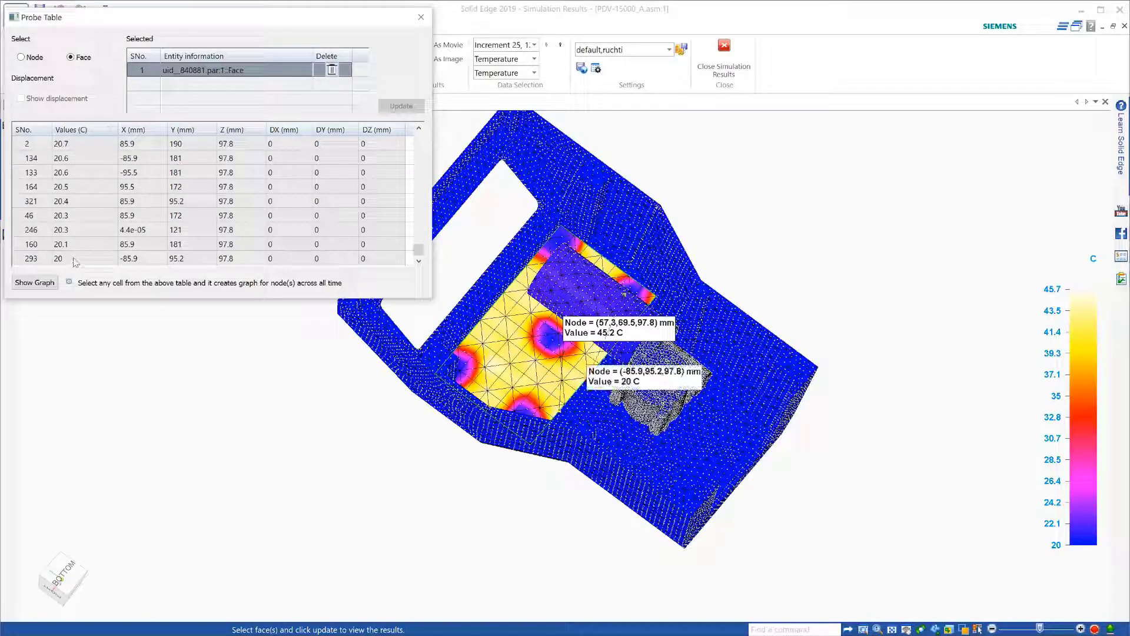
{"action": "left_click", "coordinate": [35, 283]}
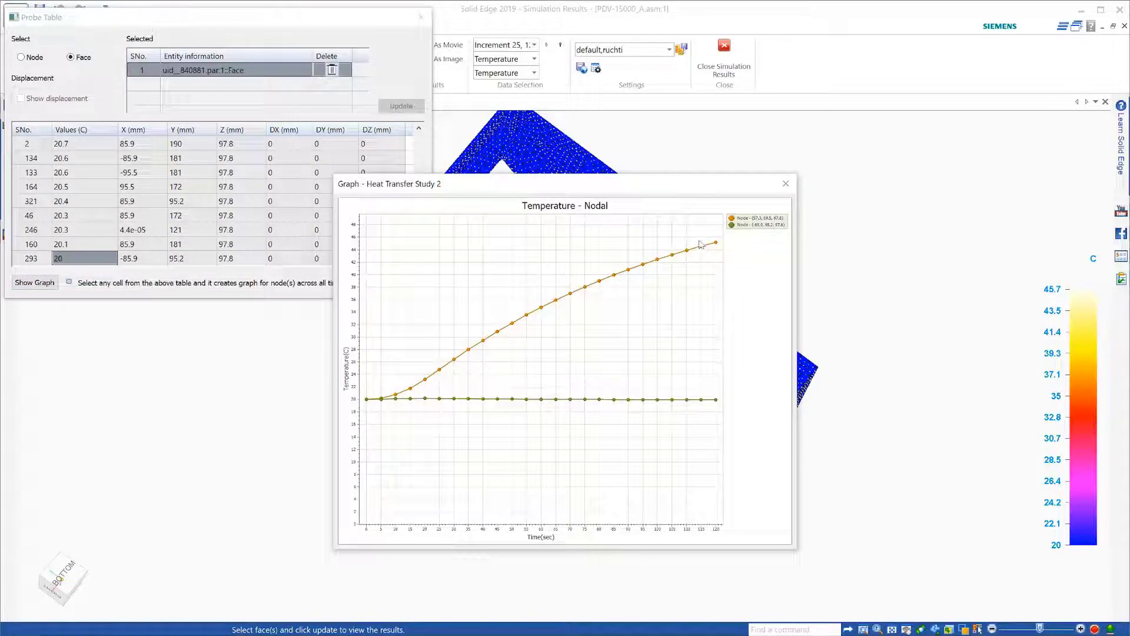
{"action": "left_click", "coordinate": [785, 184]}
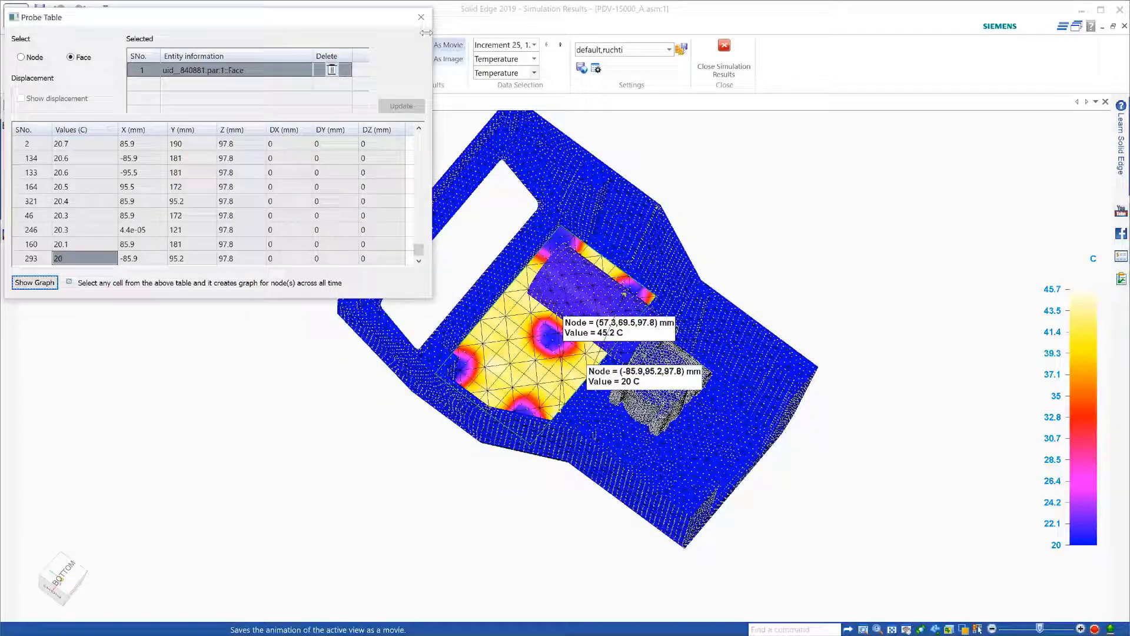
{"action": "left_click", "coordinate": [420, 18]}
Display the transient temperature results at Increment 13, 60 sec.
{"action": "left_click", "coordinate": [534, 45]}
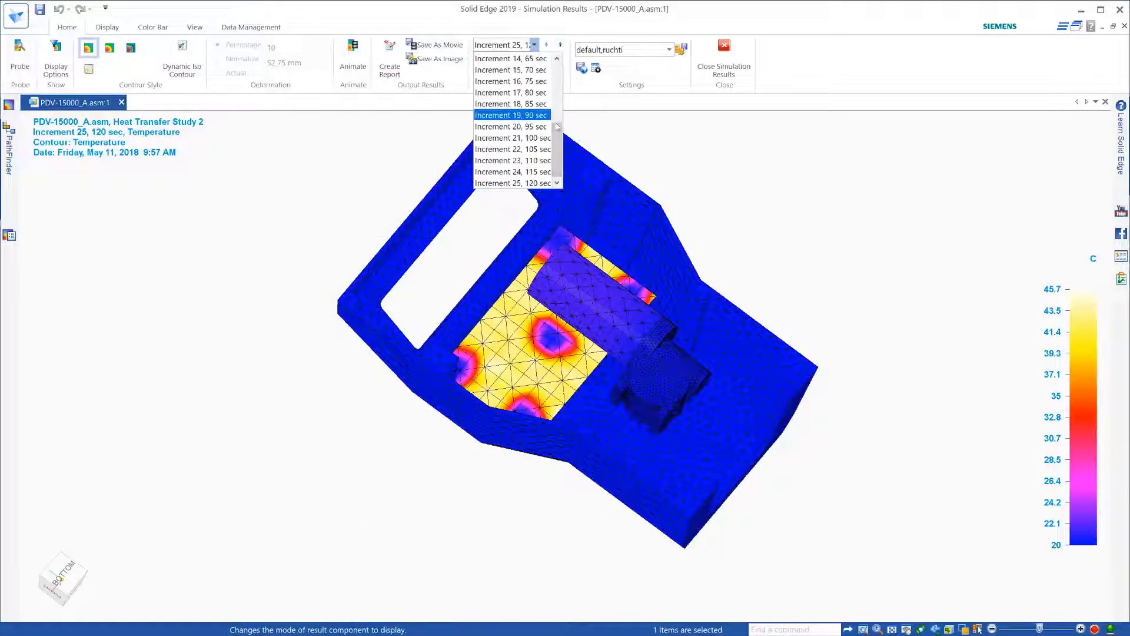
{"action": "left_click_drag", "start_coordinate": [558, 150], "coordinate": [558, 128]}
{"action": "left_click", "coordinate": [524, 111]}
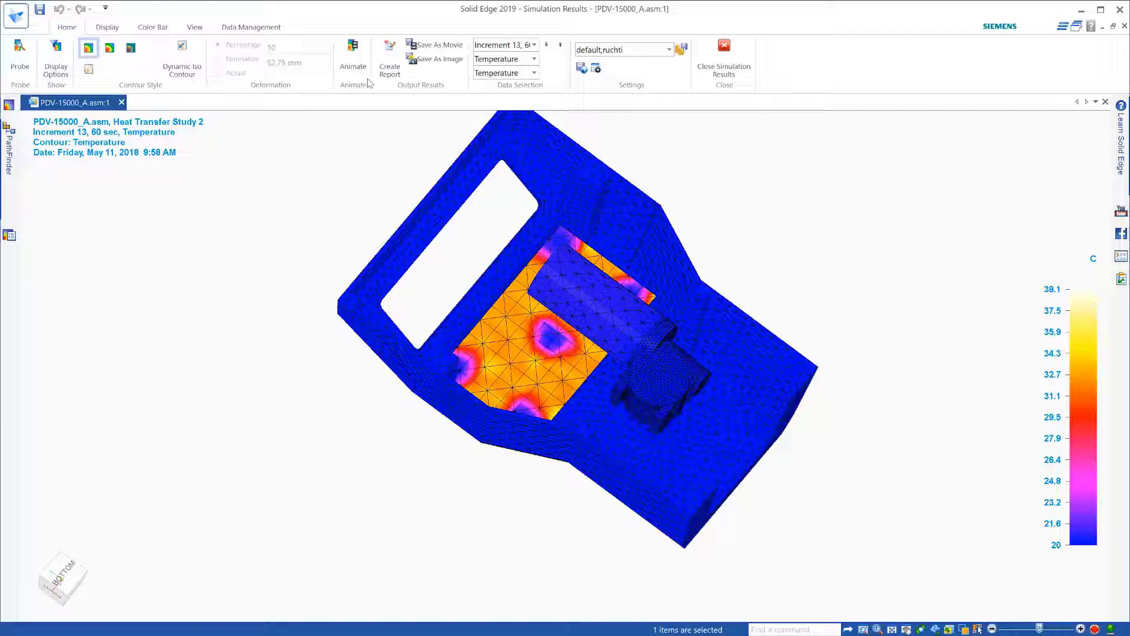
Play and close the temperature contour animation, and start creating a report of the results.
{"action": "left_click", "coordinate": [354, 59]}
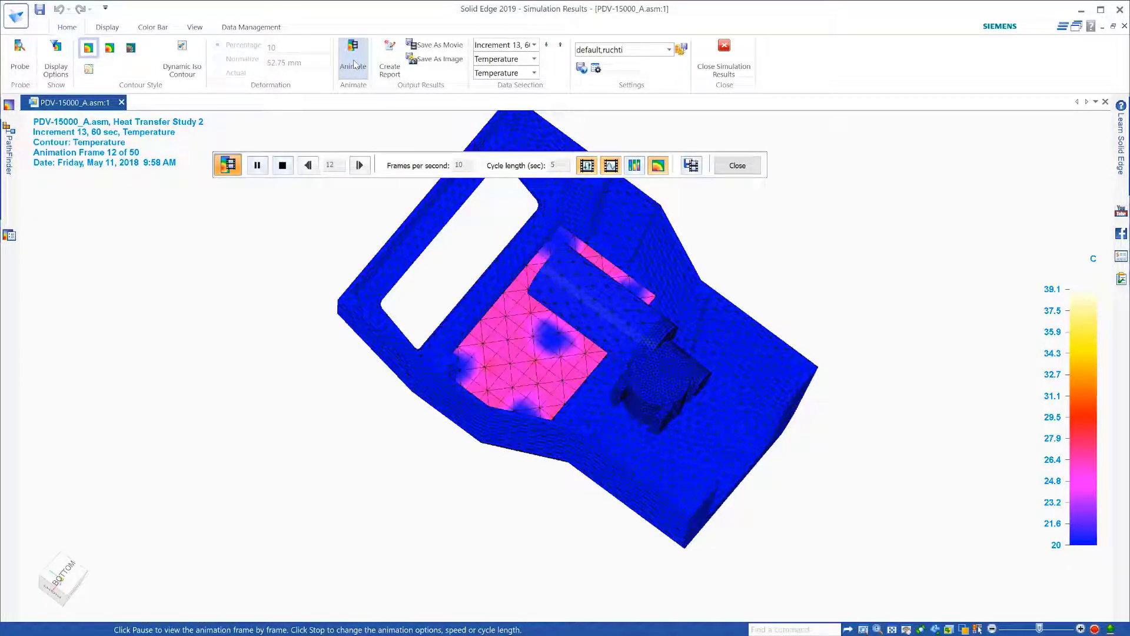
{"action": "left_click", "coordinate": [354, 62]}
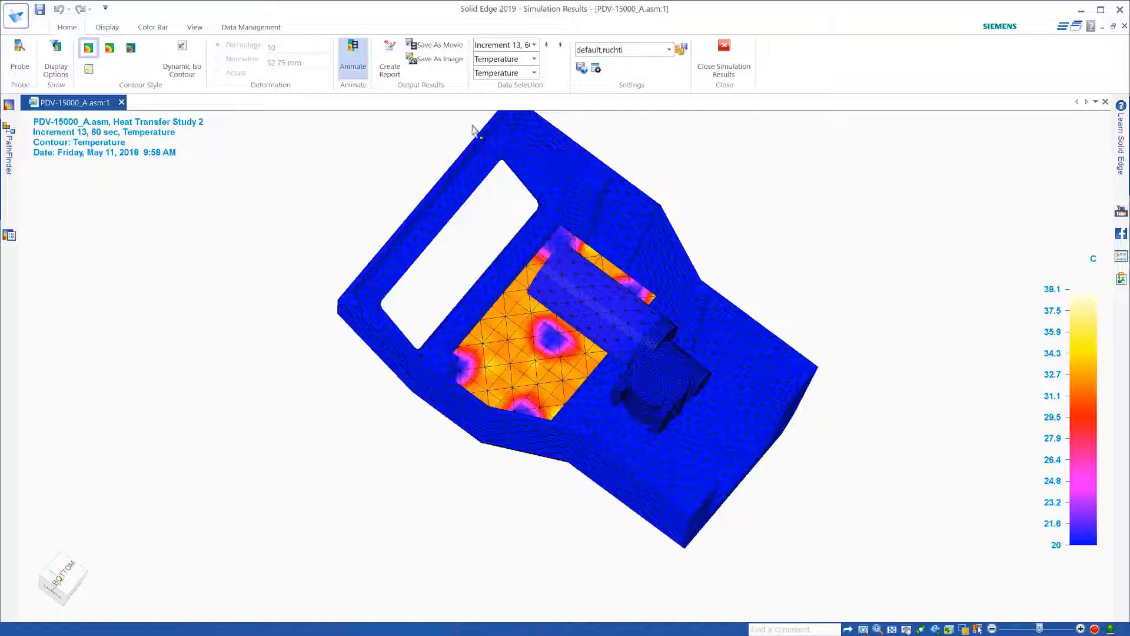
{"action": "left_click", "coordinate": [389, 66]}
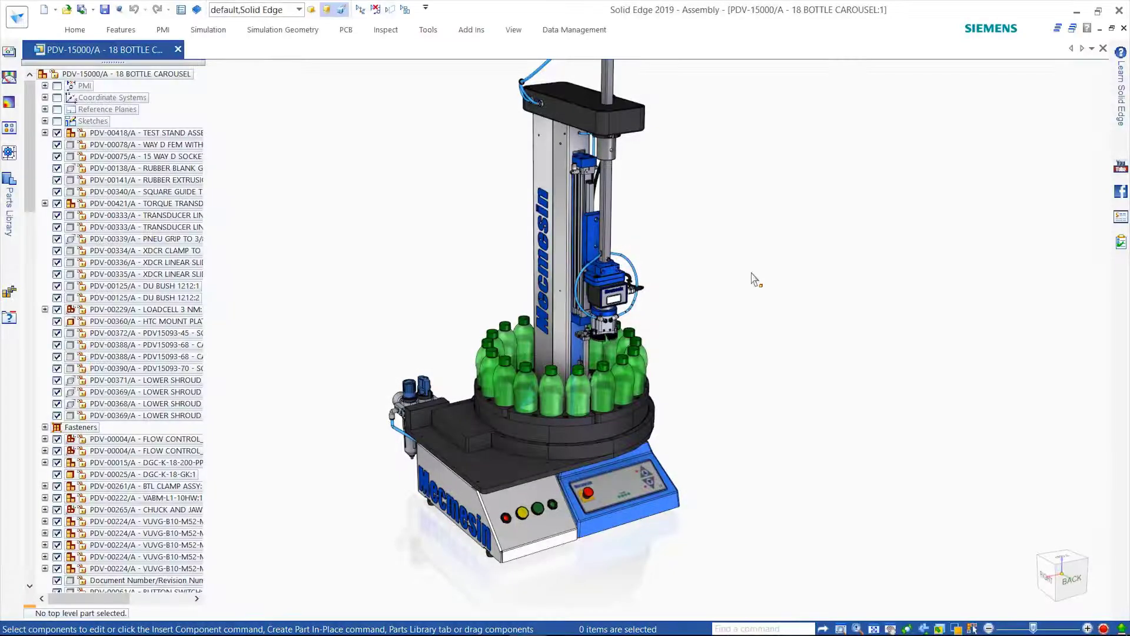
Hide the base cover panels of both enclosures under the bottle carousel to expose the internal electronics and motor.
{"action": "middle_click_drag", "start_coordinate": [756, 280], "coordinate": [960, 407]}
{"action": "scroll", "coordinate": [959, 407], "scroll_direction": "up", "scroll_amount": 5}
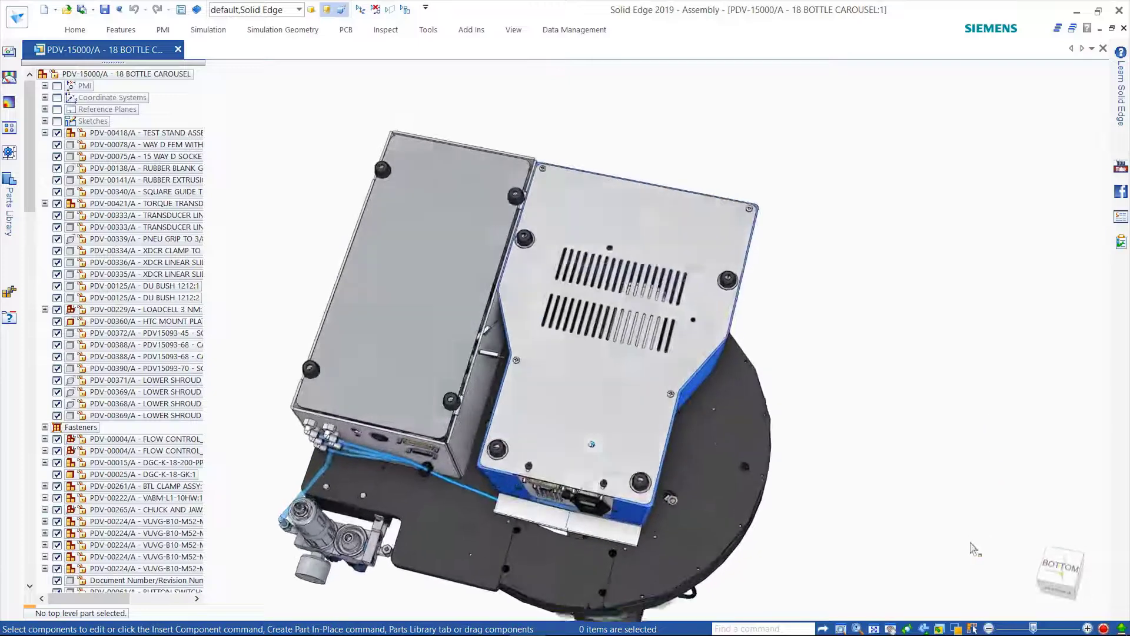
{"action": "left_click", "coordinate": [972, 628]}
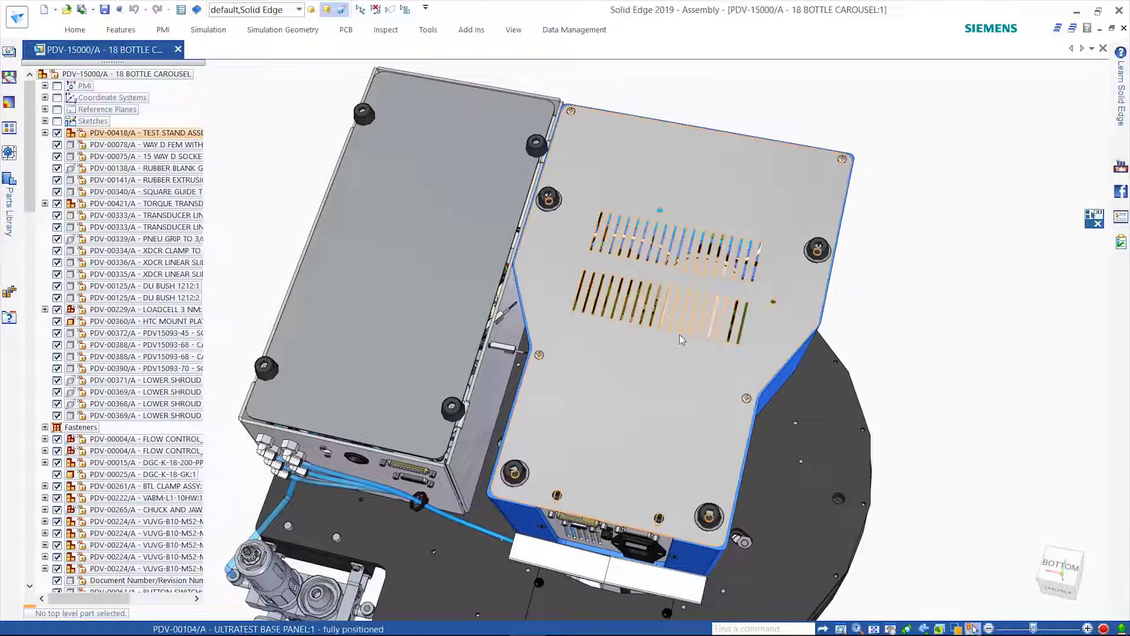
{"action": "left_click", "coordinate": [681, 294]}
{"action": "left_click", "coordinate": [471, 230]}
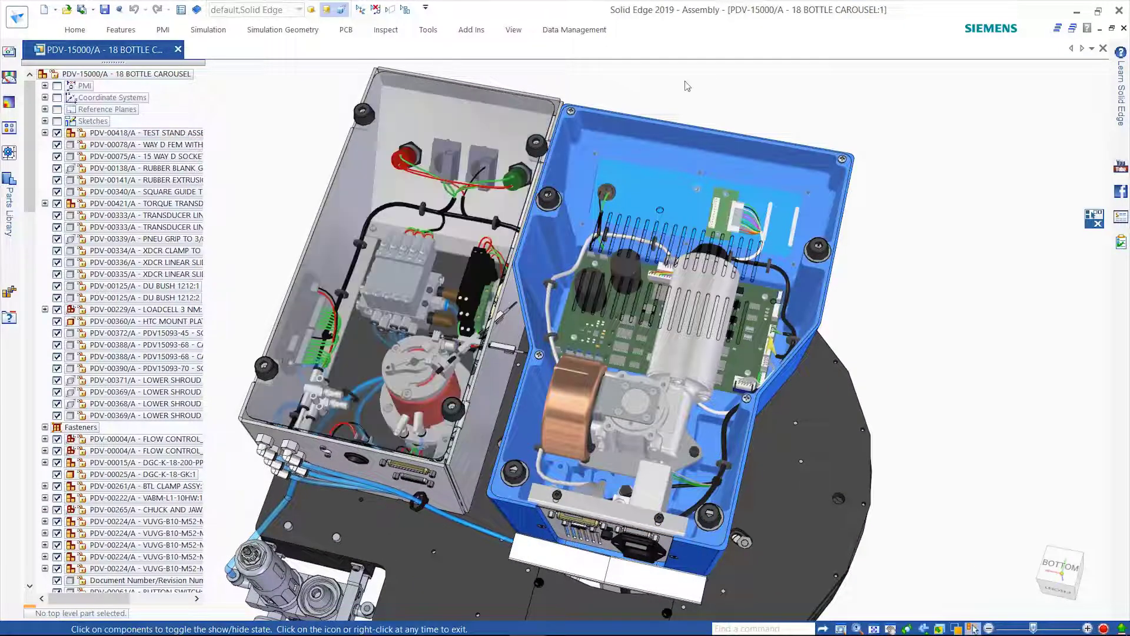
{"action": "right_click", "coordinate": [711, 100]}
{"action": "scroll", "coordinate": [946, 361], "scroll_direction": "up", "scroll_amount": 5}
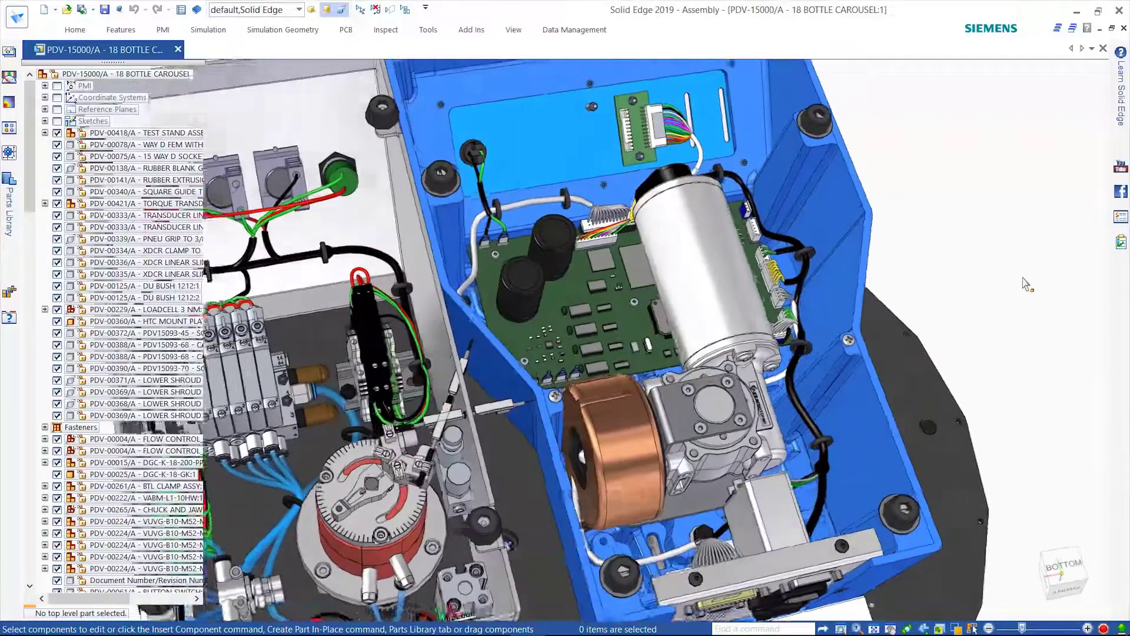
{"action": "scroll", "coordinate": [1027, 284], "scroll_direction": "up", "scroll_amount": 5}
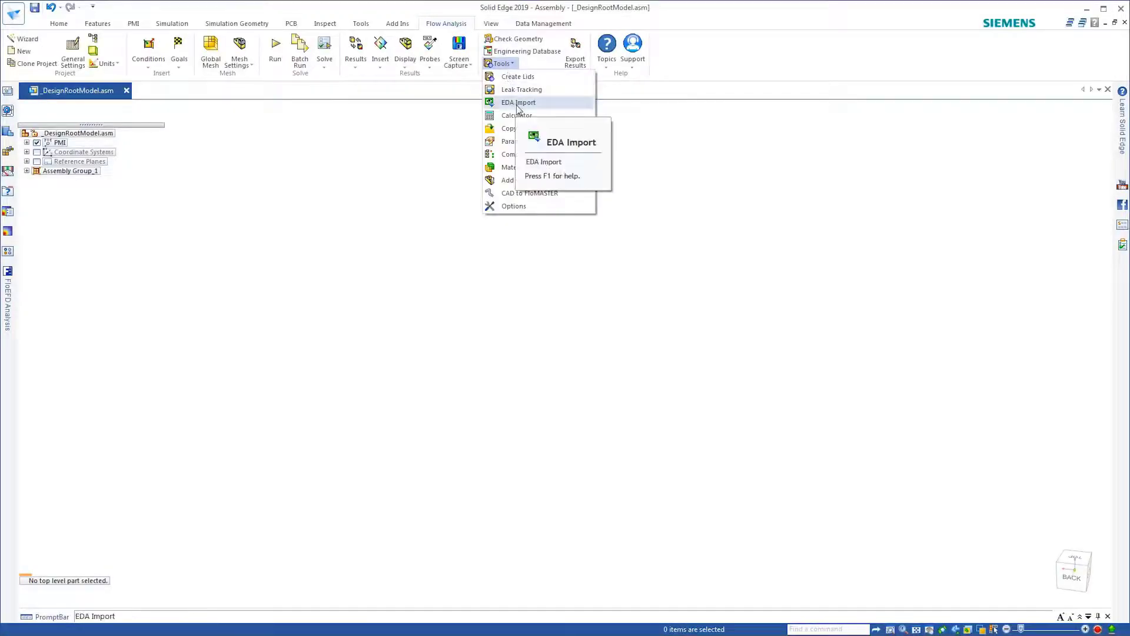
Open the board in FloEDA Bridge with EDA Import, import its thermal list and expand the components.
{"action": "left_click", "coordinate": [518, 103]}
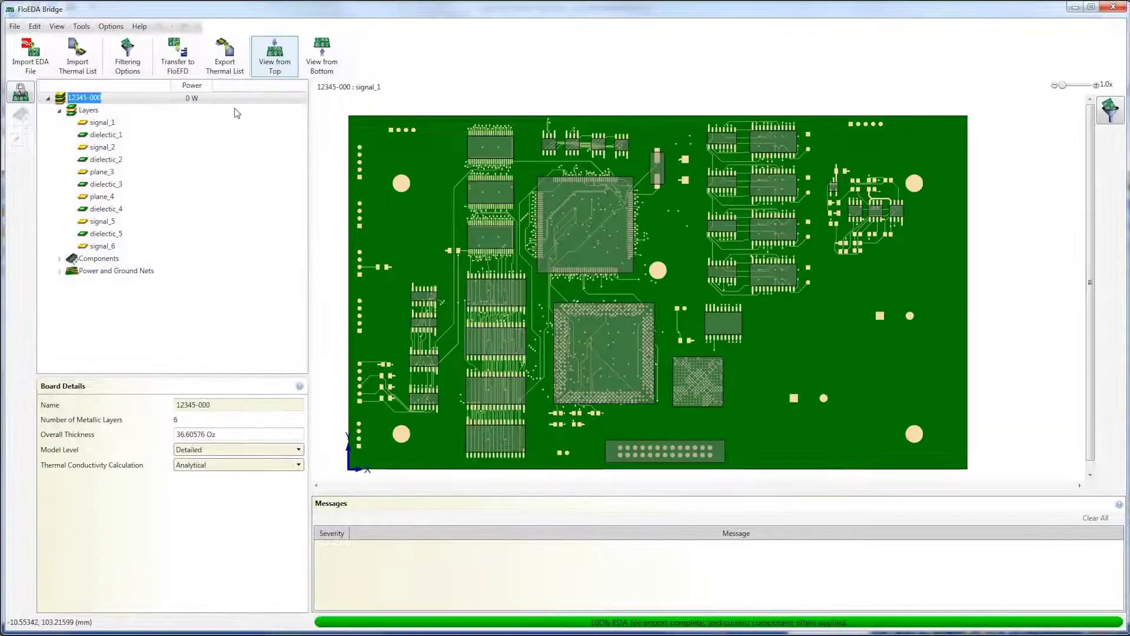
{"action": "left_click", "coordinate": [82, 68]}
{"action": "double_click", "coordinate": [84, 262]}
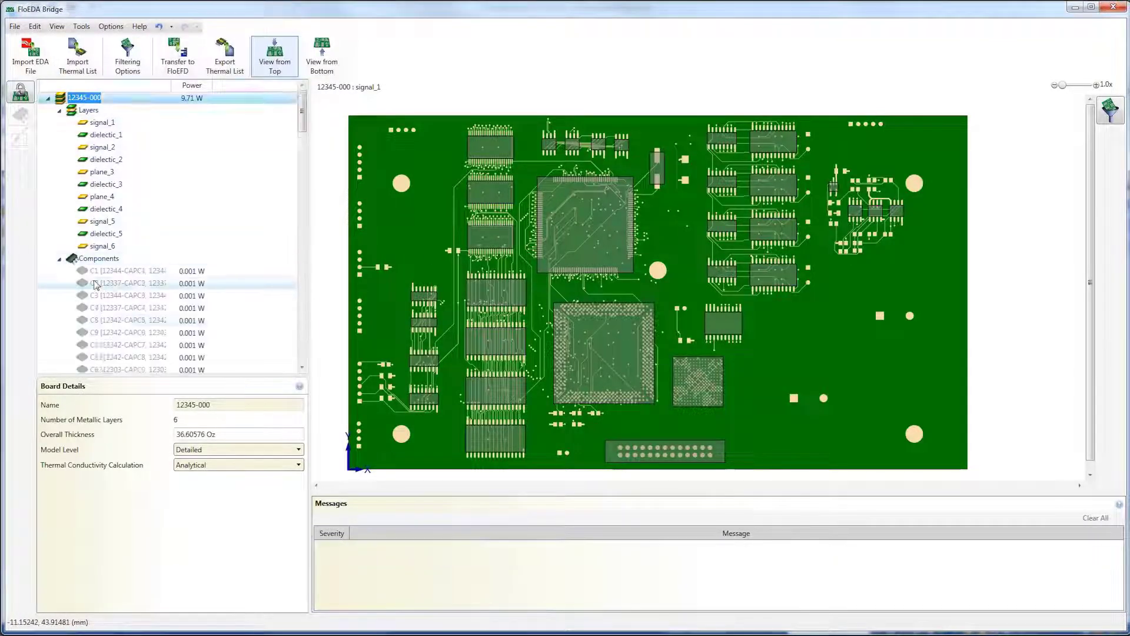
Select component U9 and check its thermal model type and component details.
{"action": "scroll", "coordinate": [100, 265], "scroll_direction": "down", "scroll_amount": 10}
{"action": "left_click", "coordinate": [117, 261]}
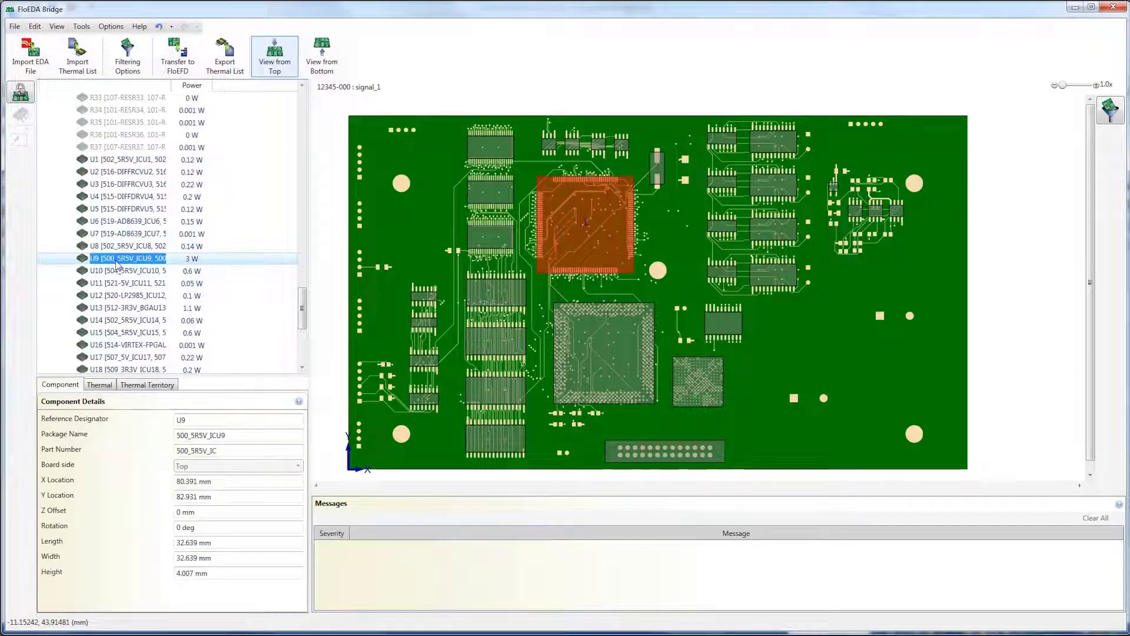
{"action": "left_click", "coordinate": [100, 385]}
{"action": "left_click", "coordinate": [223, 419]}
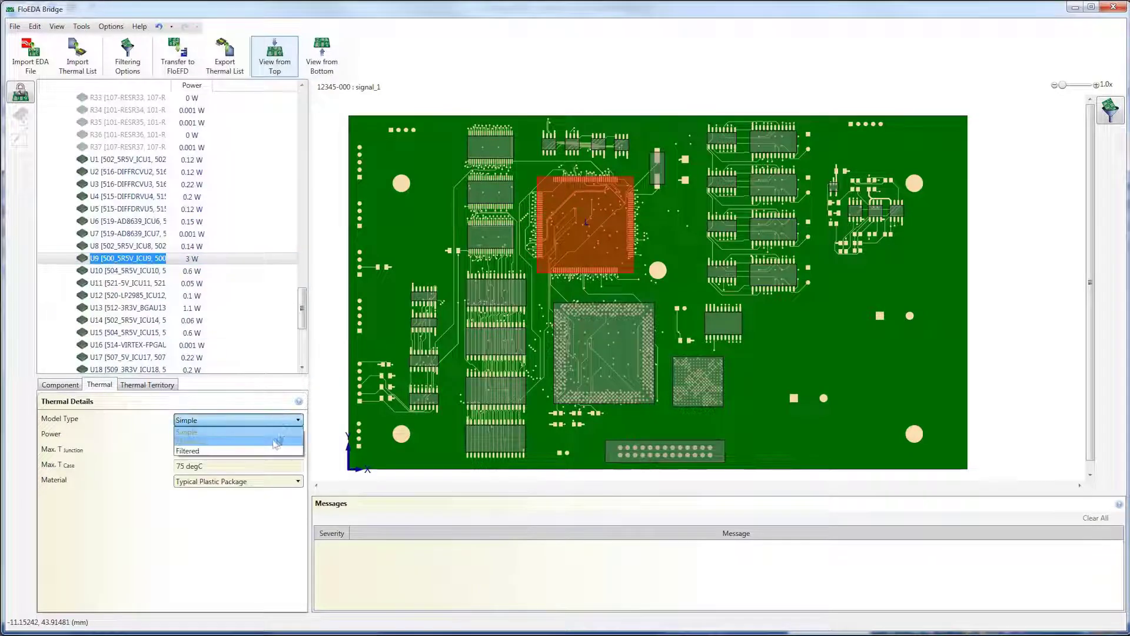
{"action": "left_click", "coordinate": [225, 431]}
{"action": "left_click", "coordinate": [60, 384]}
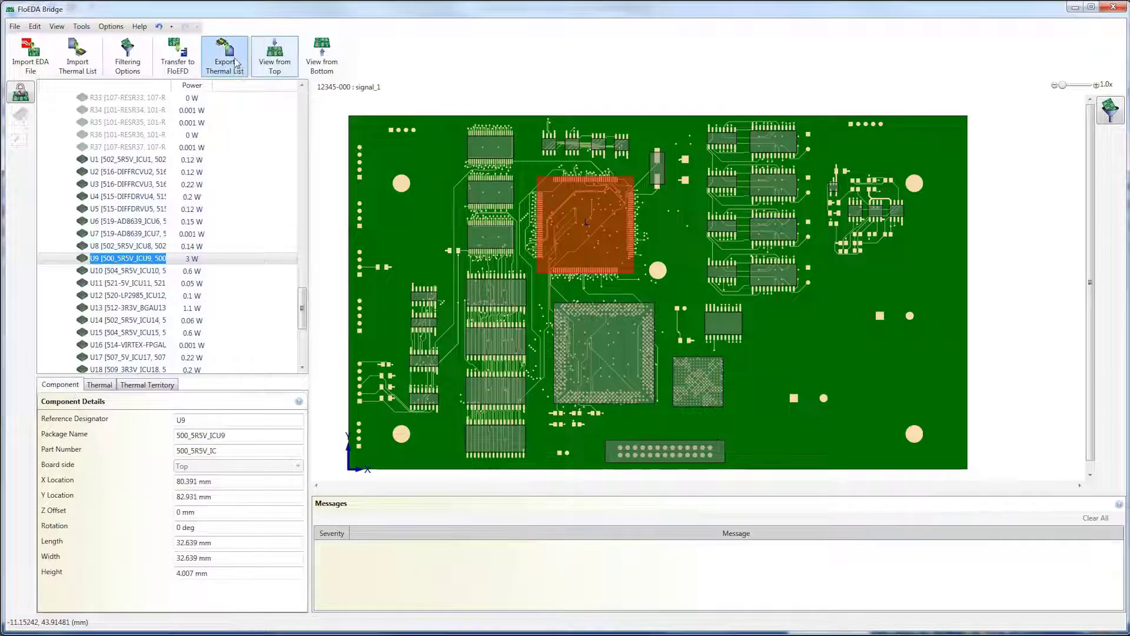
Transfer the circuit board from FloEDA Bridge to FloEFD in Solid Edge.
{"action": "left_click", "coordinate": [178, 53]}
{"action": "left_click", "coordinate": [176, 478]}
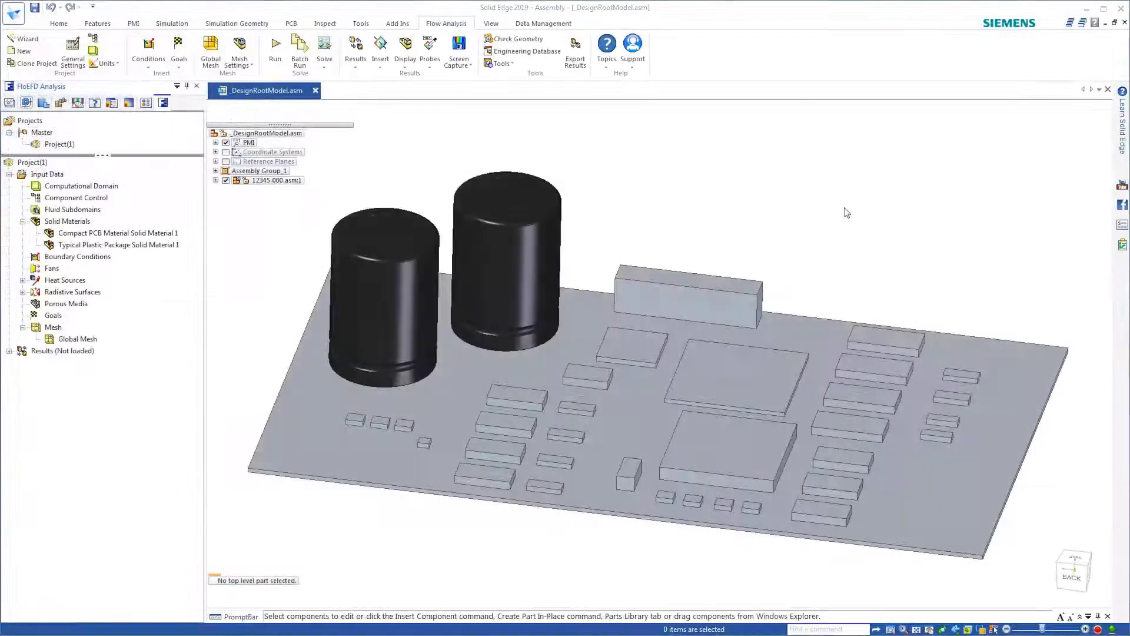
Examine the board's heat sources and radiative surfaces, including VS Heat Generation Rate 32 and Radiative Surface 21.
{"action": "left_click", "coordinate": [23, 280]}
{"action": "left_click", "coordinate": [88, 556]}
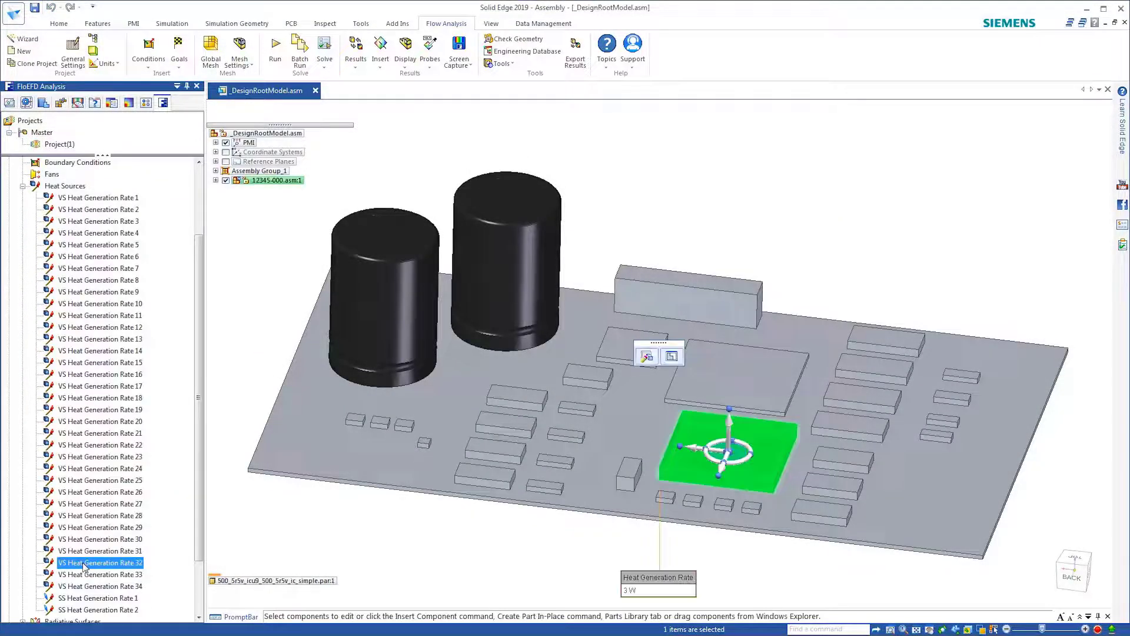
{"action": "left_click", "coordinate": [22, 192]}
{"action": "left_click", "coordinate": [23, 292]}
{"action": "left_click", "coordinate": [88, 433]}
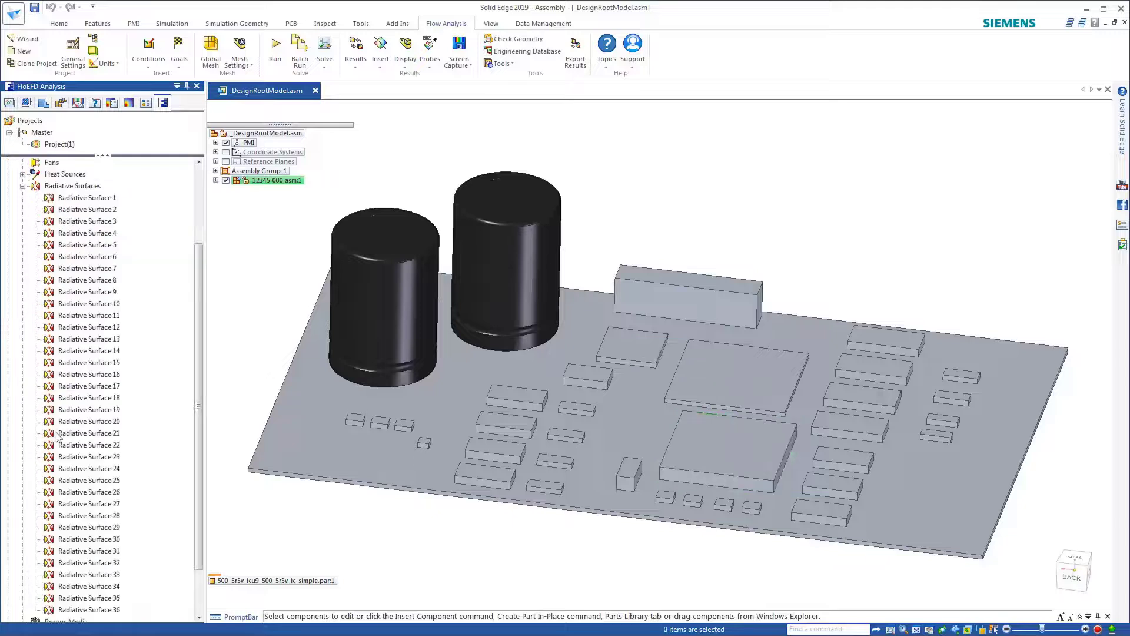
{"action": "left_click", "coordinate": [23, 186]}
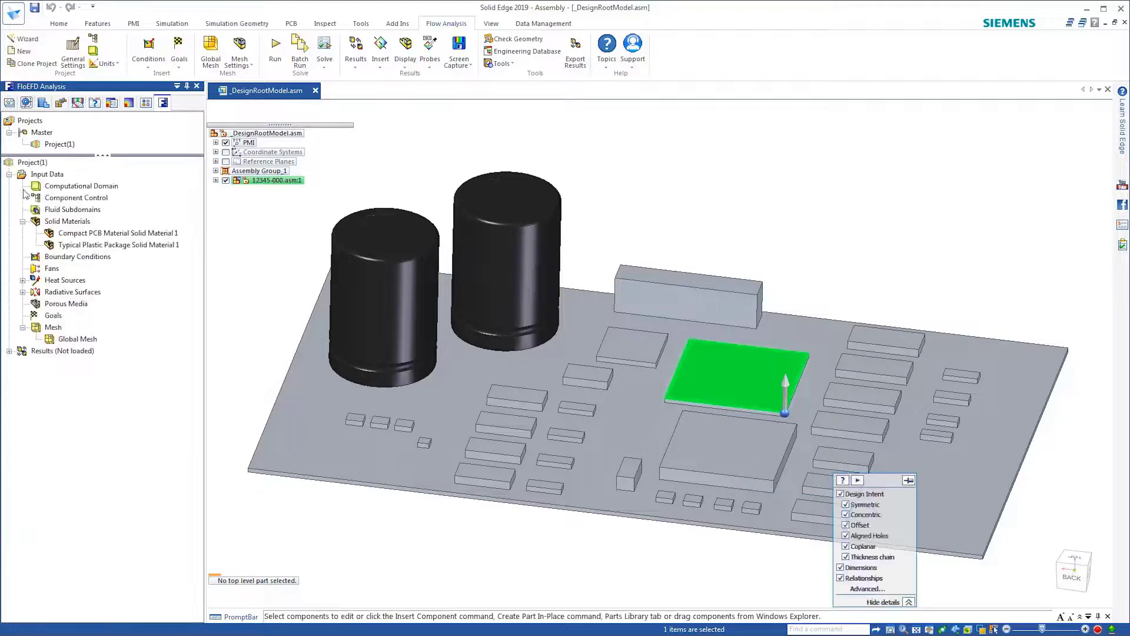
Load the flow analysis results and show Surface Plot 1 with the solid temperature on the circuit board.
{"action": "right_click", "coordinate": [39, 352]}
{"action": "left_click", "coordinate": [50, 361]}
{"action": "left_click", "coordinate": [78, 398]}
{"action": "right_click", "coordinate": [78, 398]}
{"action": "key", "text": "Escape"}
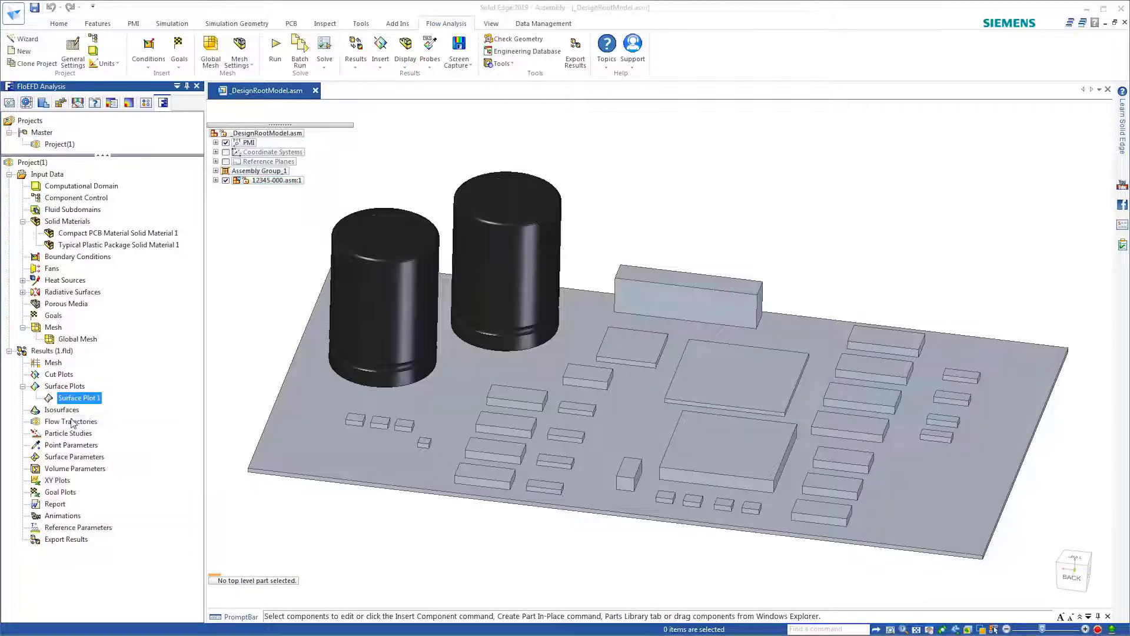
{"action": "left_click", "coordinate": [243, 360]}
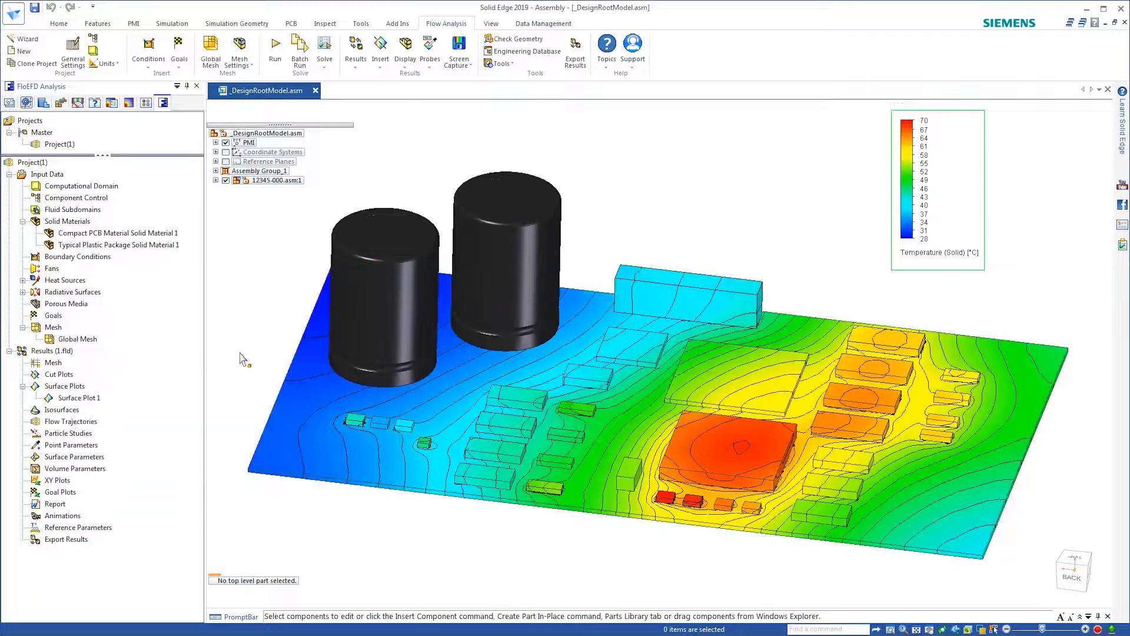